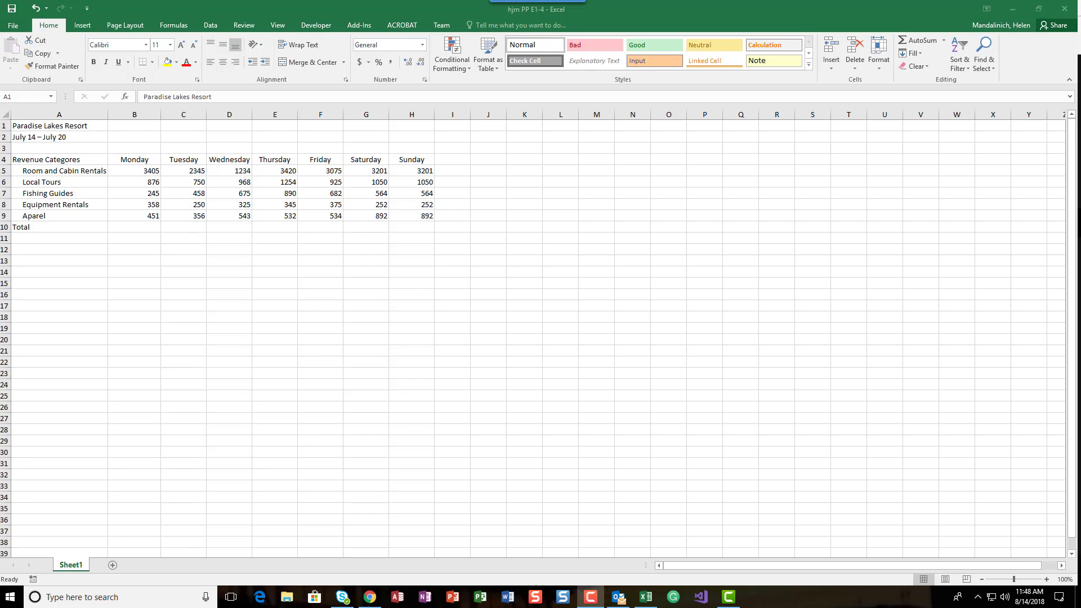
- Enter "Label" in cell K4 and "alphanumeric" in cell L4 beside the revenue table
click(545, 160)
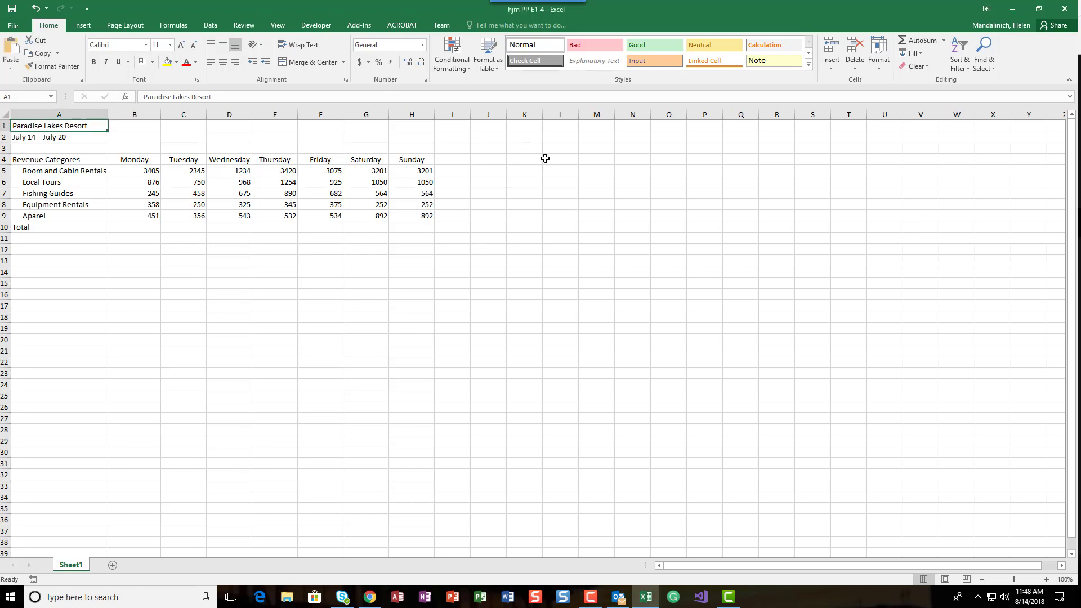
click(537, 161)
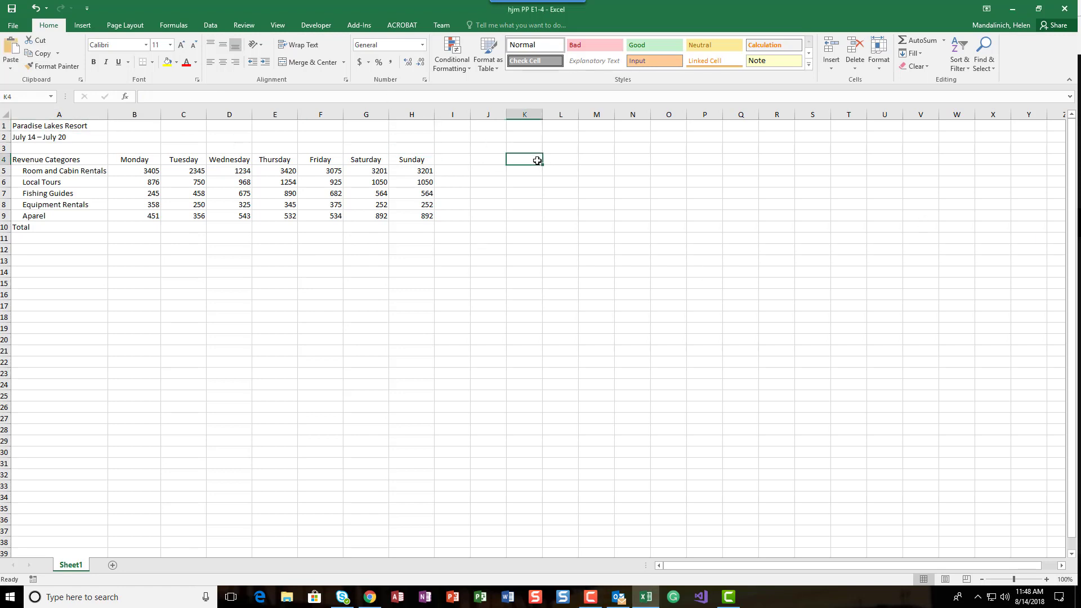
text(Label)
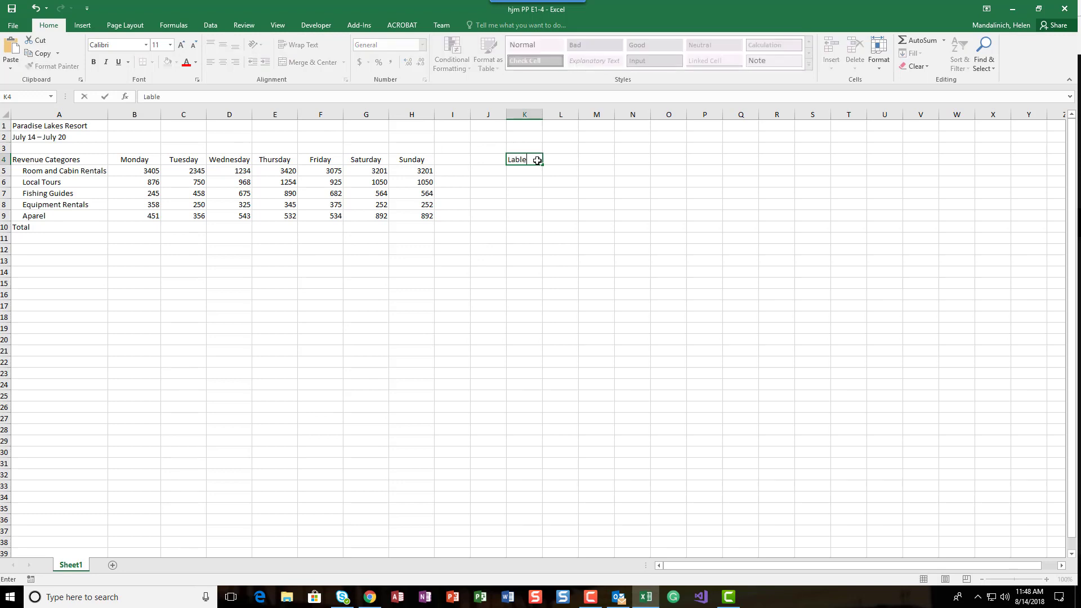
key(Return)
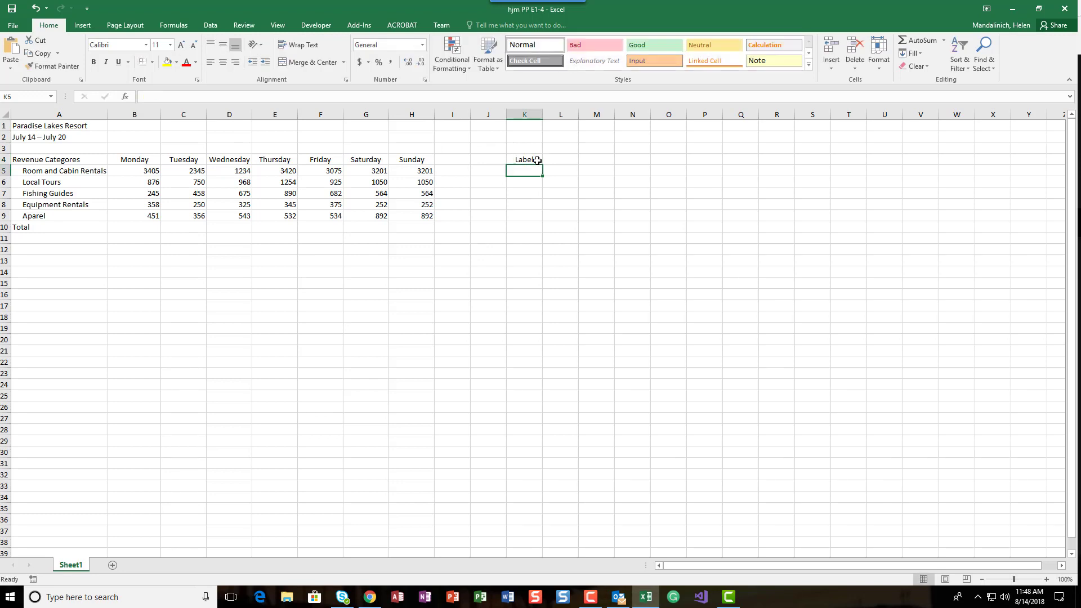
key(Up)
key(Right)
text(alph)
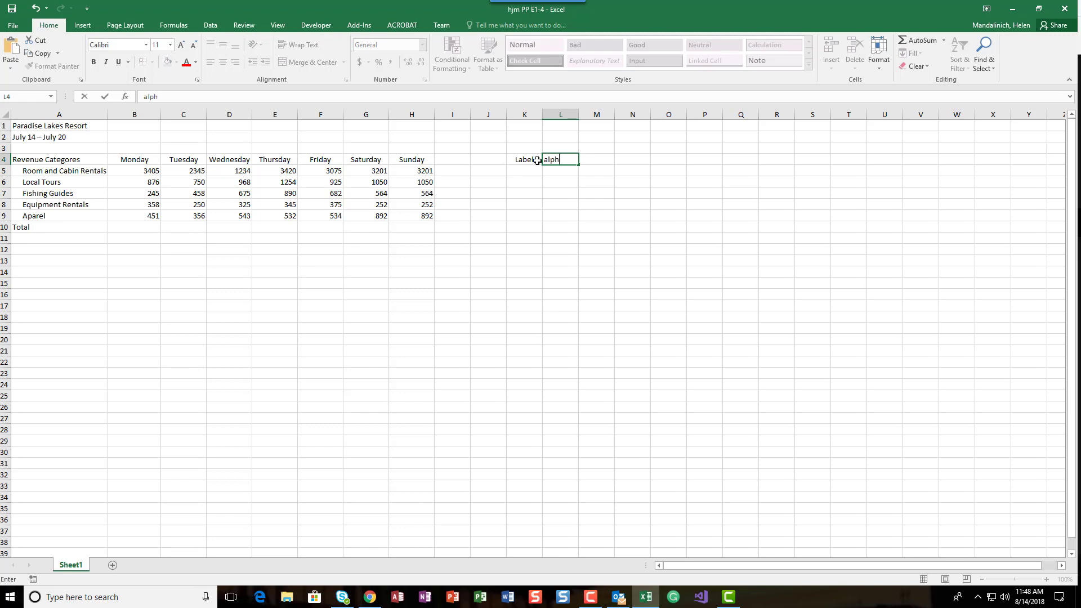
text(anumeric)
key(Return)
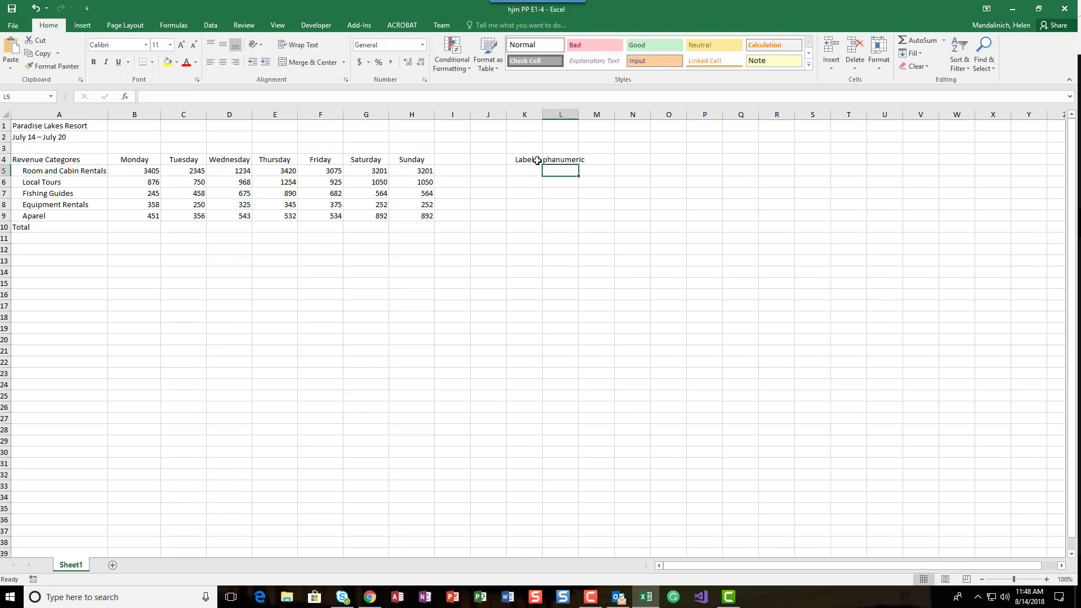
- Autofit column L to its contents and enter "Not Math" in cell M4
double_click(578, 114)
click(586, 160)
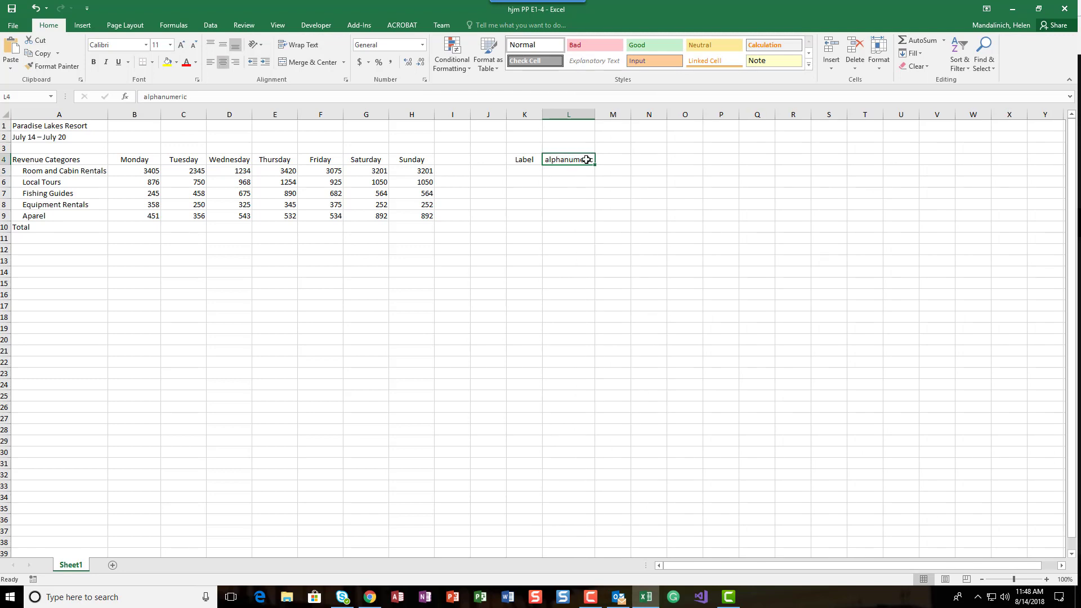
click(603, 158)
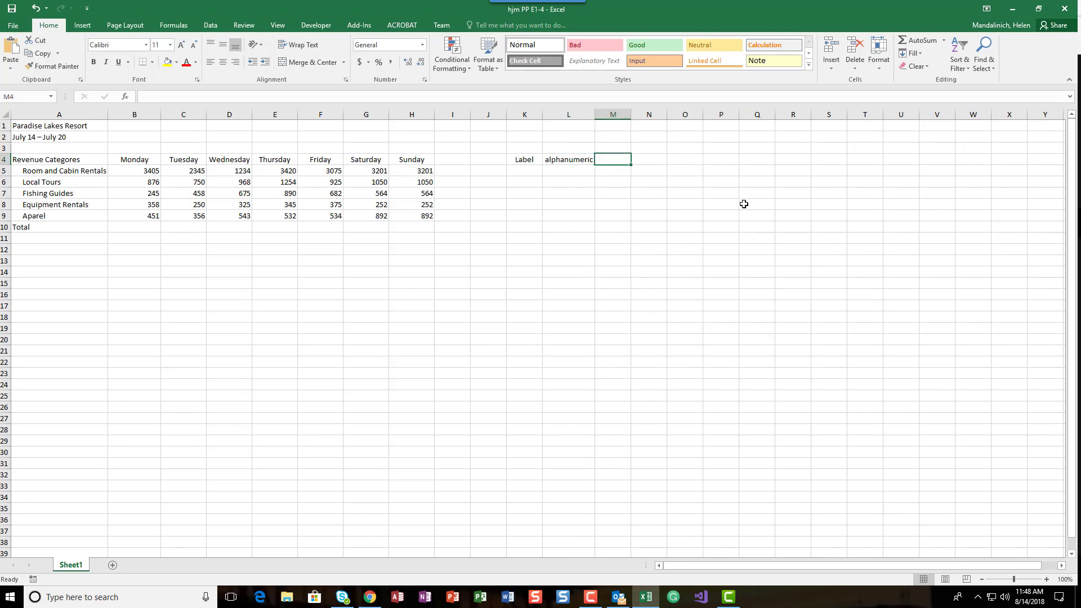
text(Not)
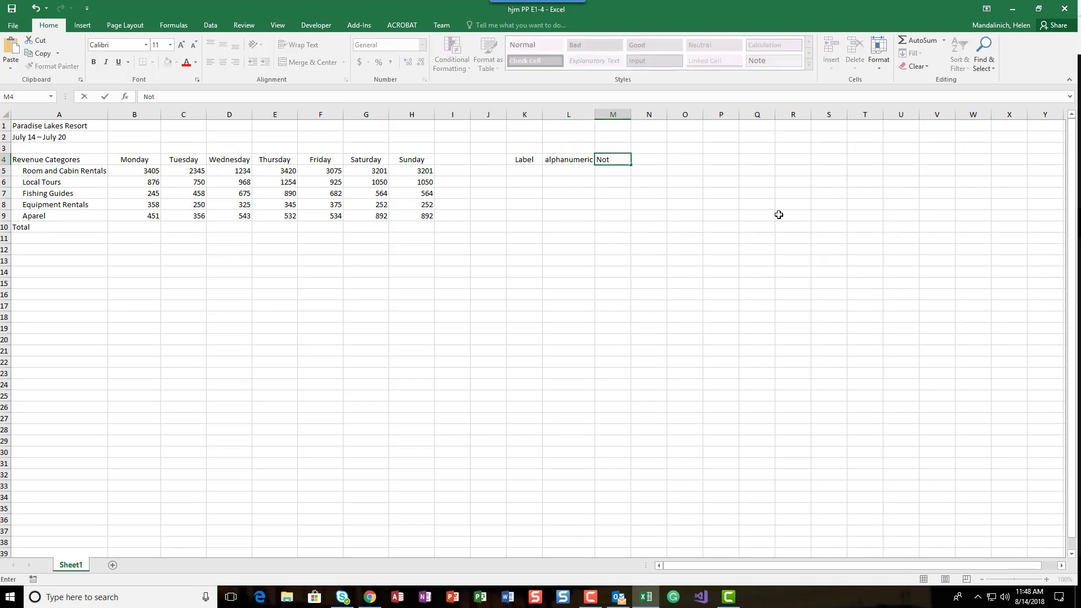
text( Math)
key(Return)
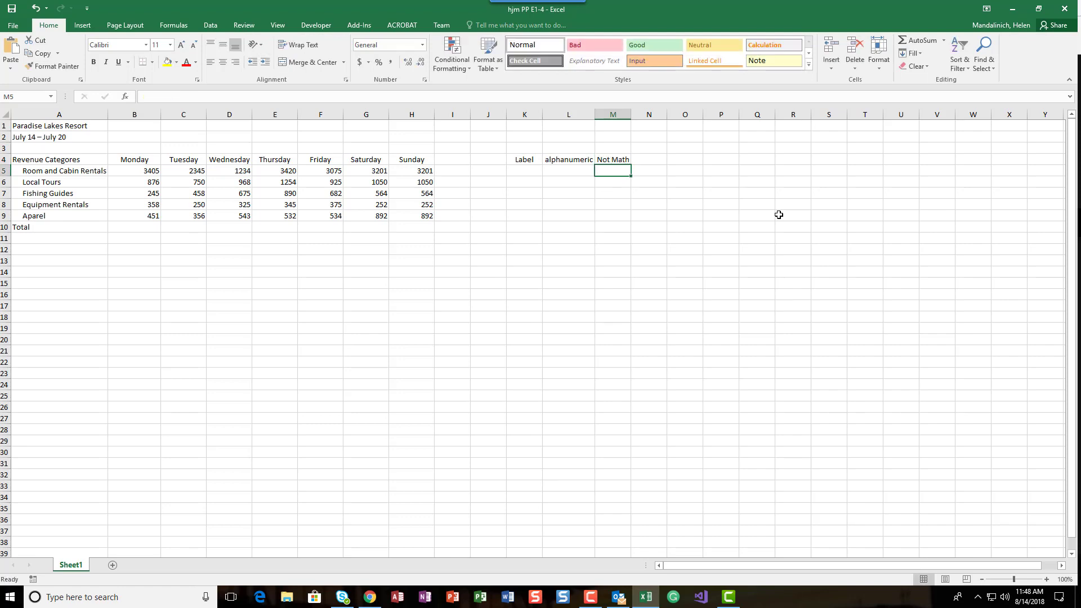
- Fill the row under the Label notes, K5:M5, with "Value", "number, letters" and "CAN Math"
key(Left)
key(Left)
text(Value)
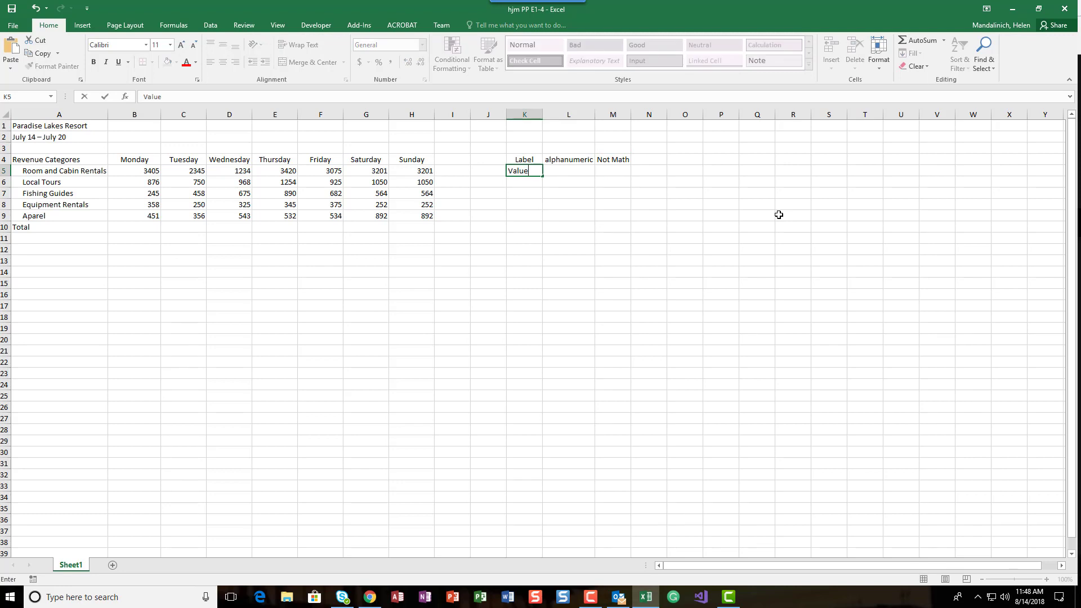
key(Tab)
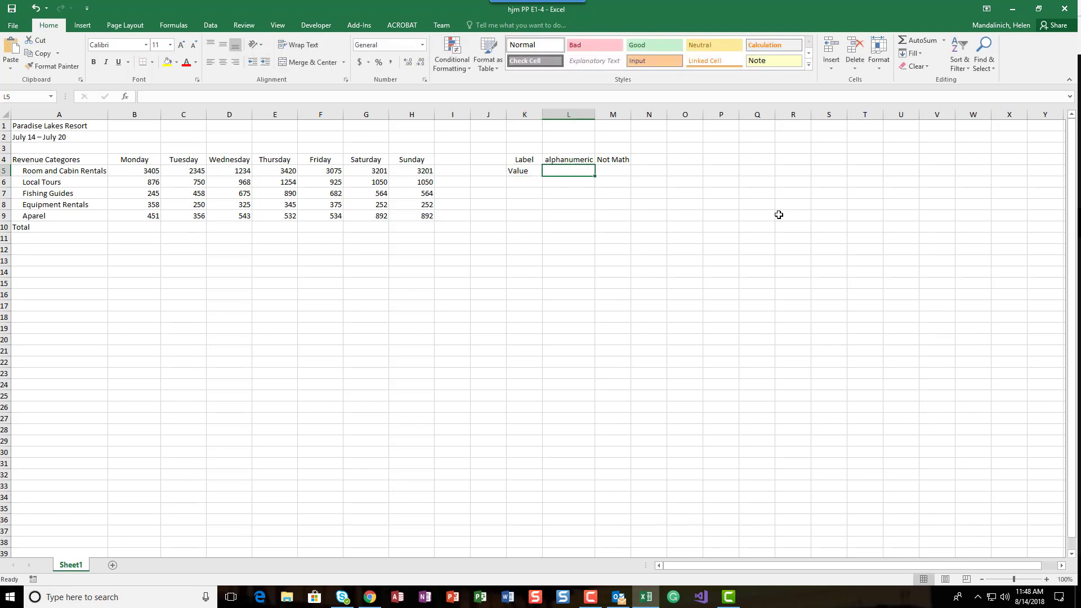
text(nu)
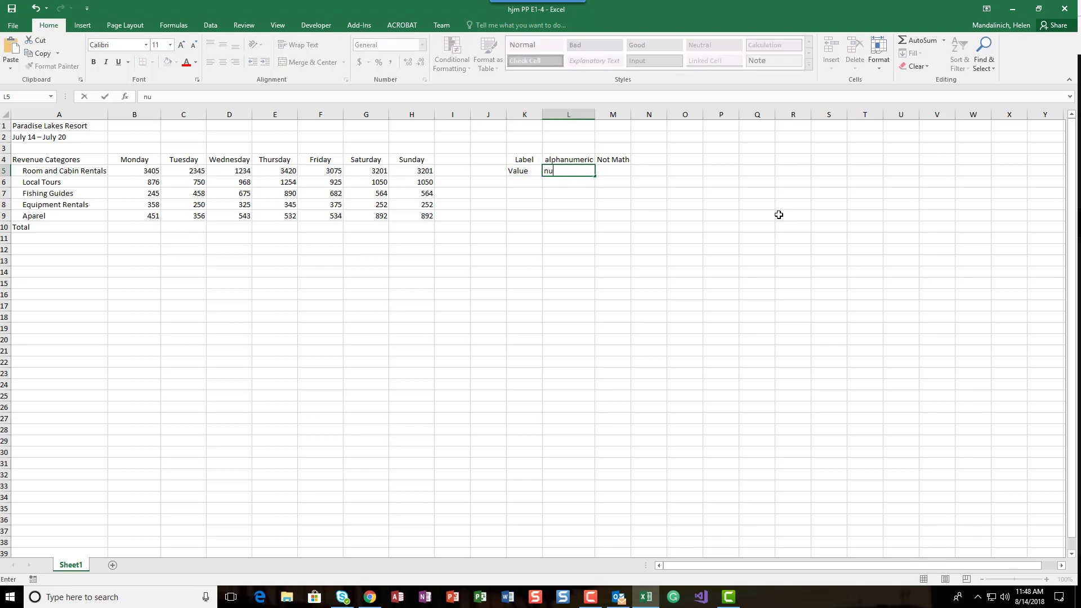
text(mber, letters)
key(Tab)
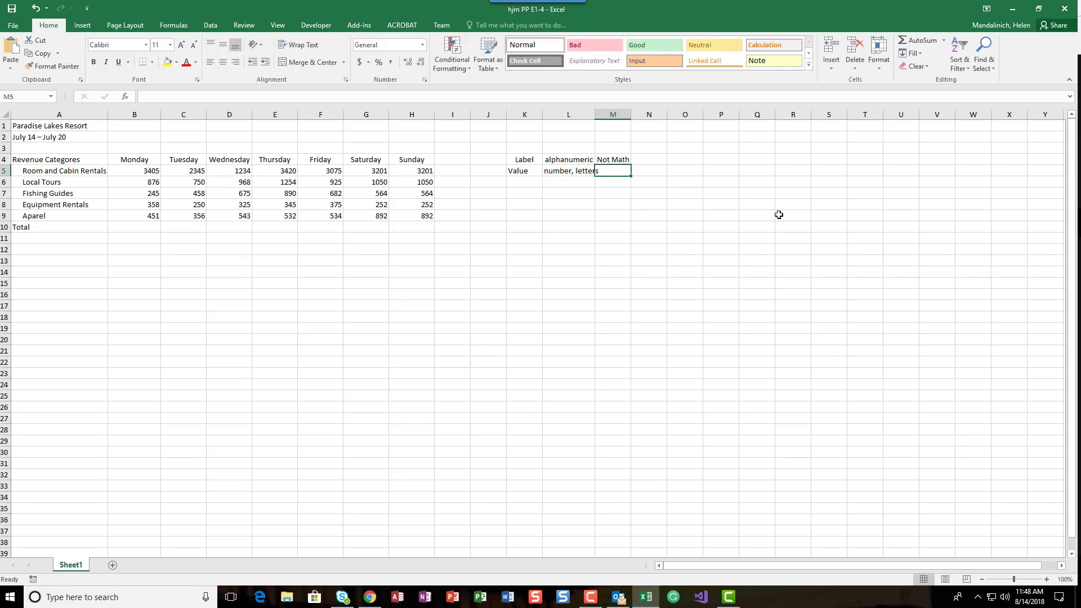
text(CAN Math)
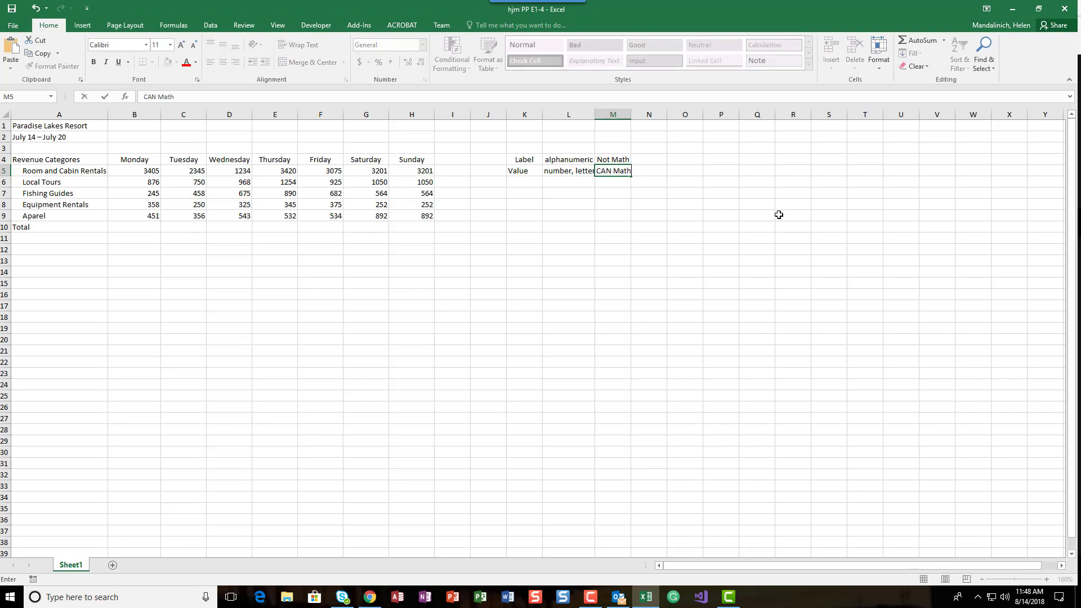
key(Return)
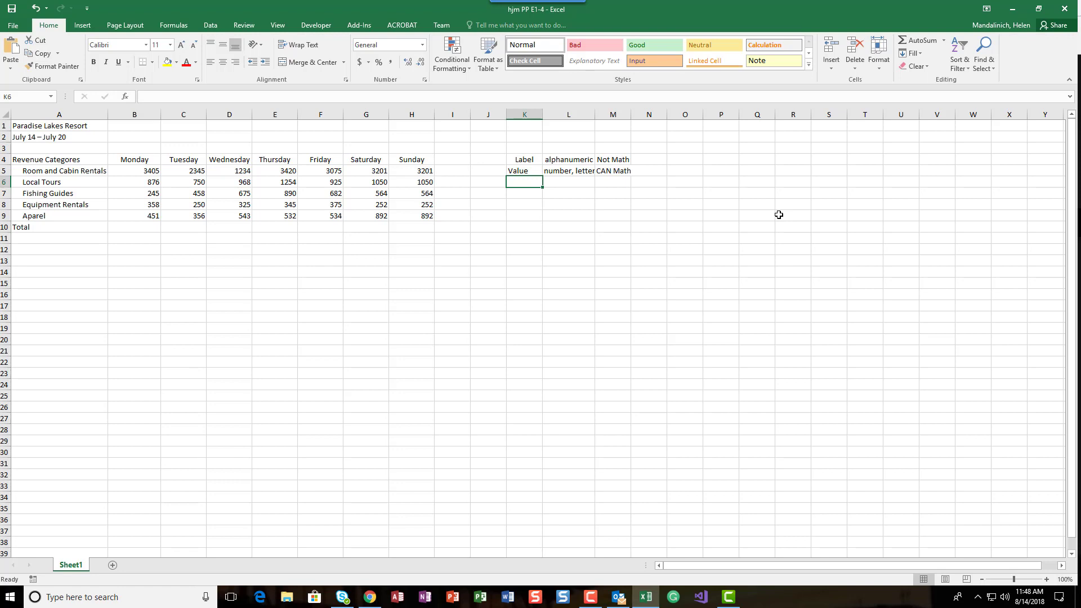
- Fill cells K6:M6 with "Formula", "=" and "Math formula"
text(Formula)
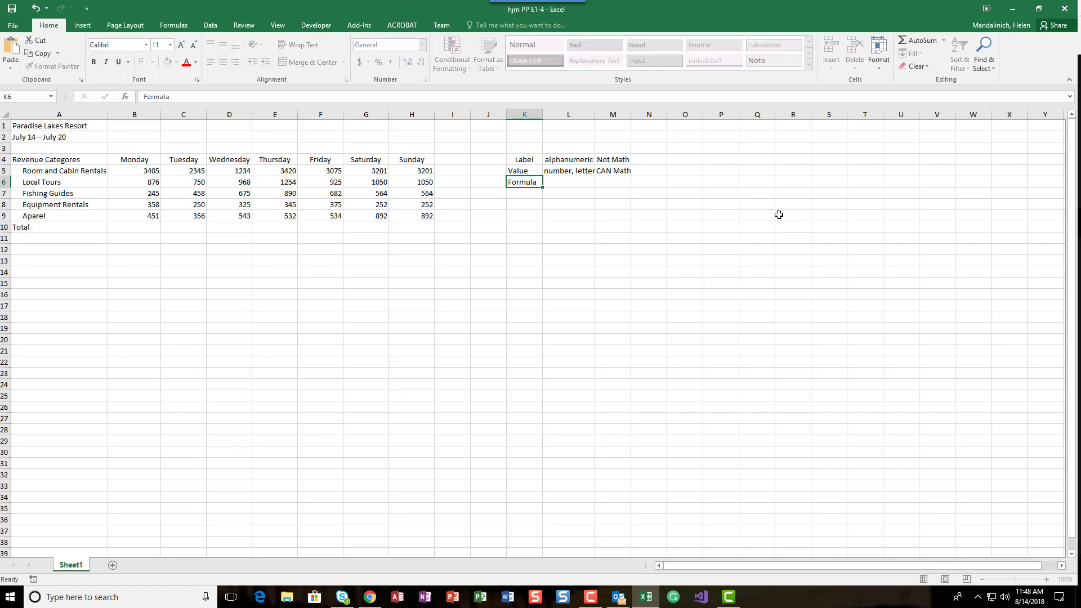
key(Tab)
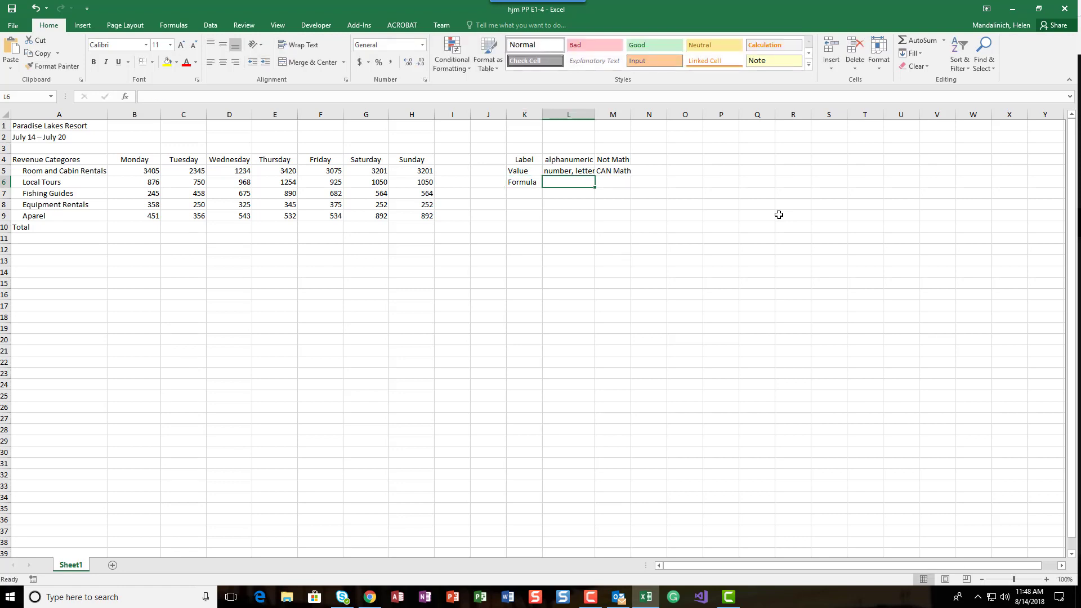
text(=)
key(Tab)
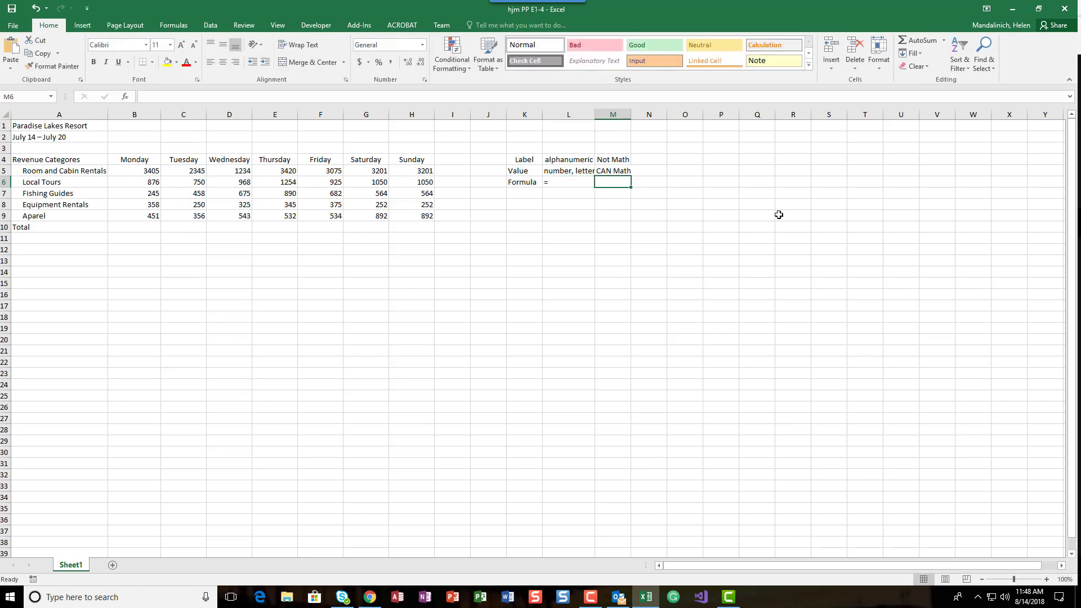
text(Math)
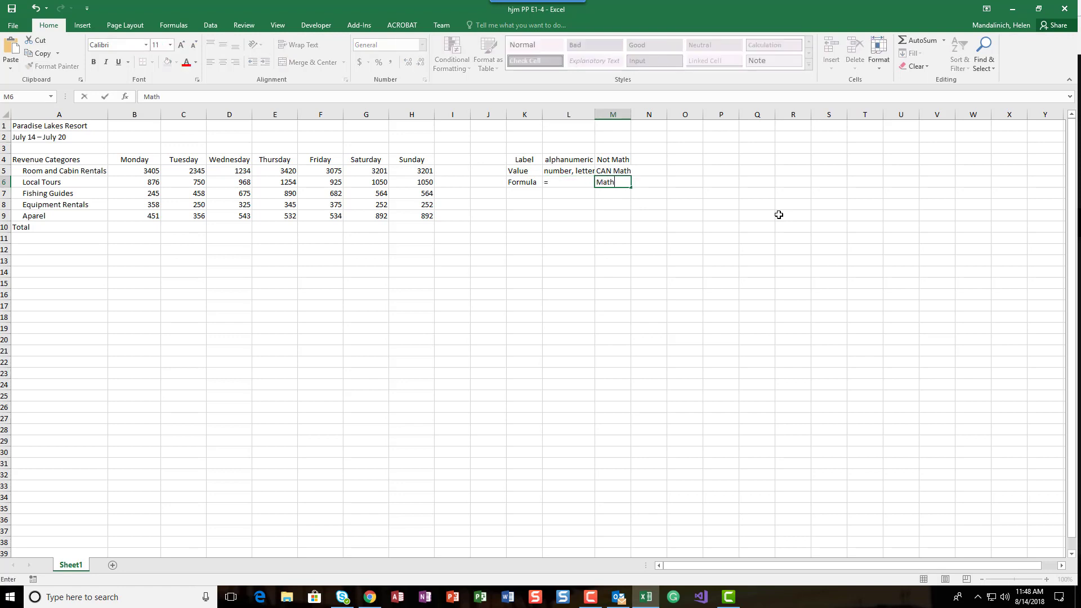
text( formula)
key(Return)
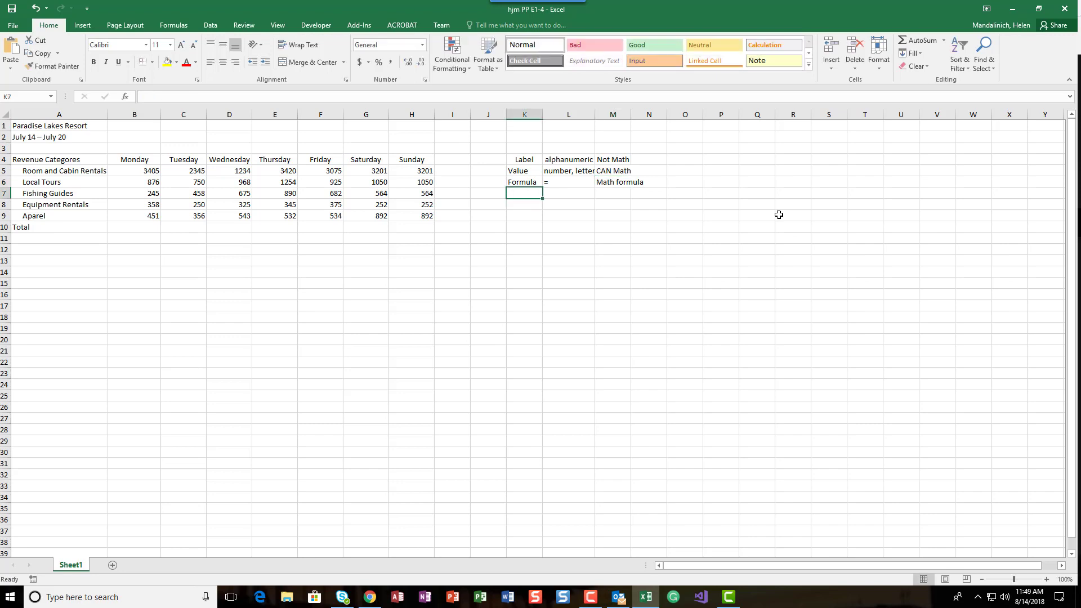
- Enter "Function" in cell K7 and write an empty =sum() function in cell L7
text(Function)
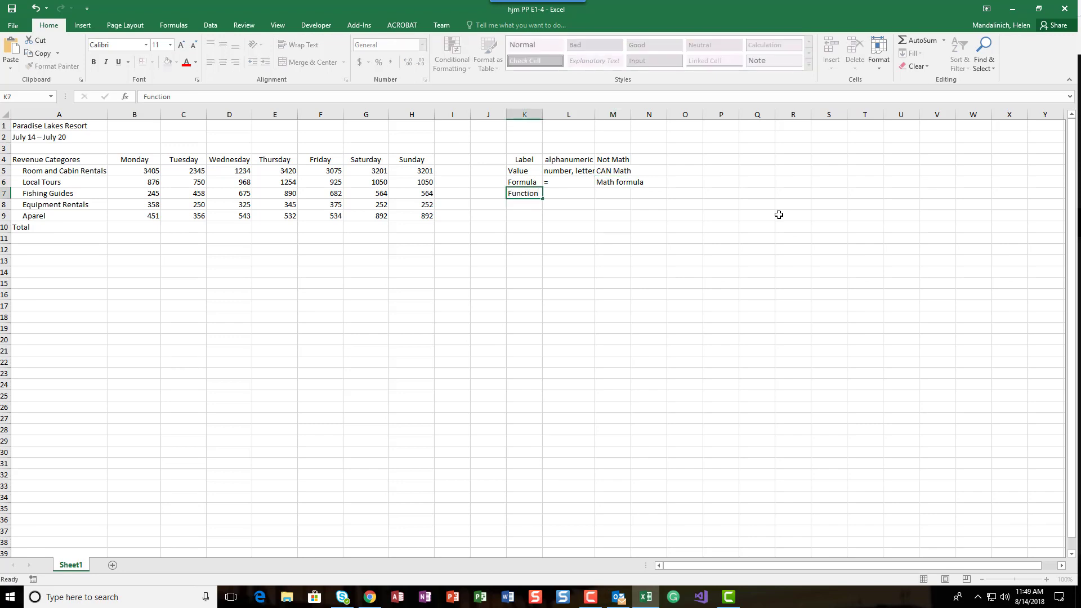
key(Tab)
text(=)
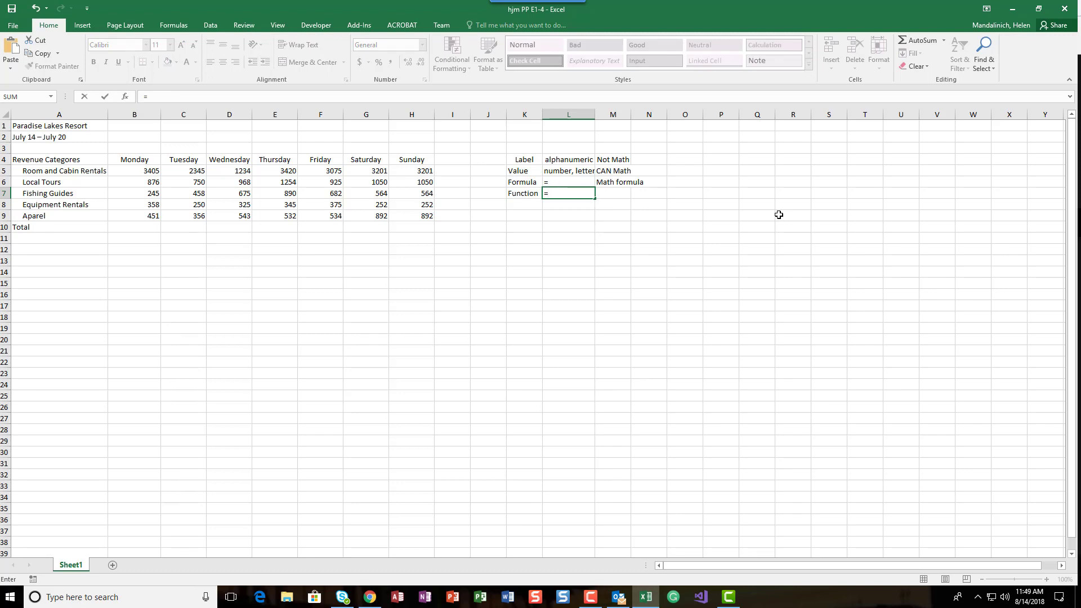
text(sum)
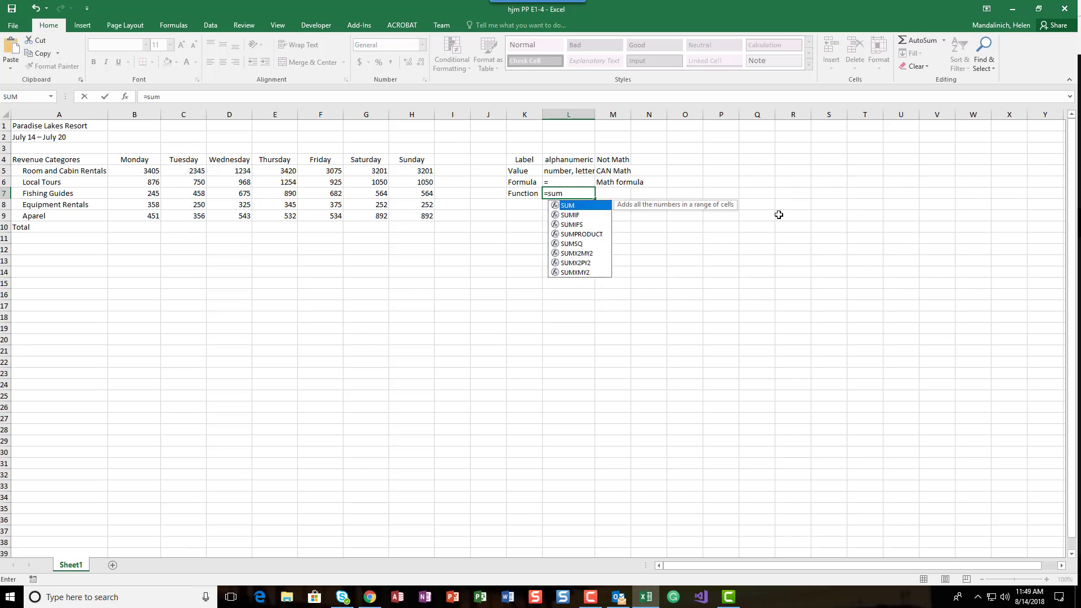
text(())
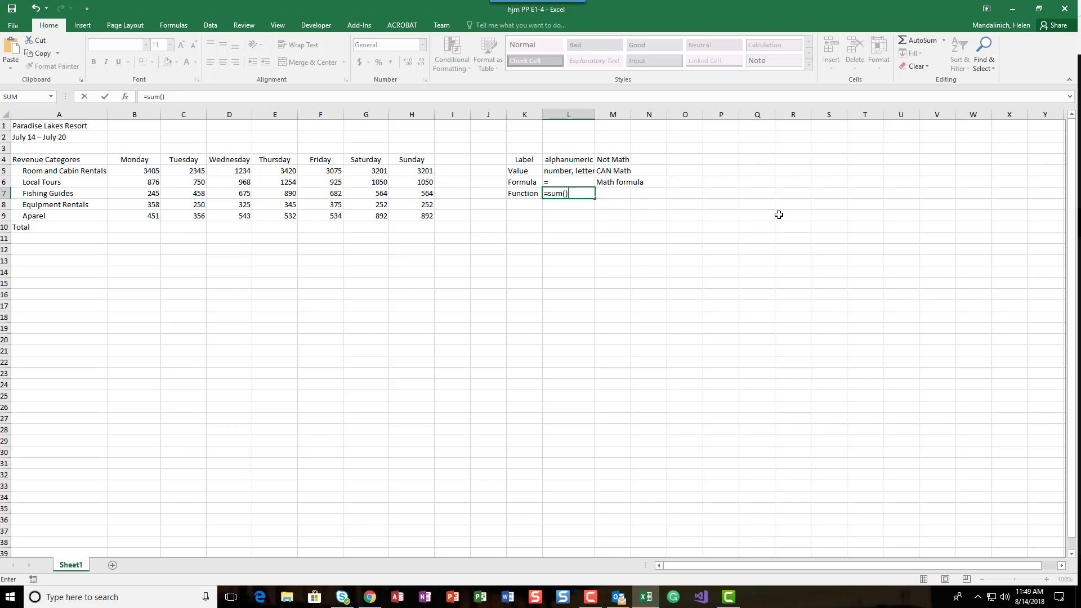
- Change the function in L7 to =today() and enter "Math formula - specialized" in cell M7
click(566, 193)
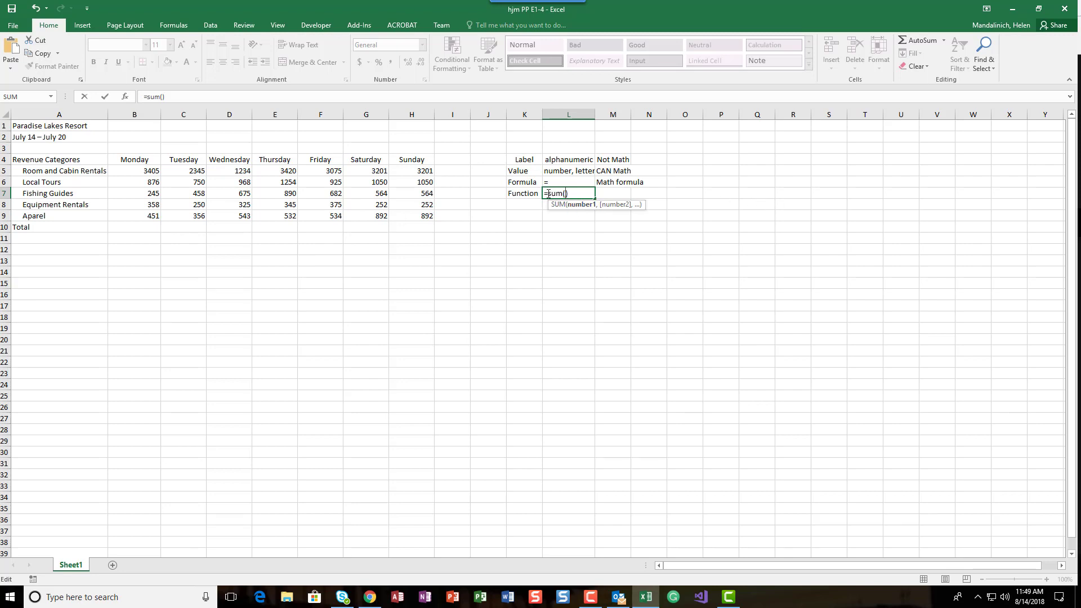
text(today()
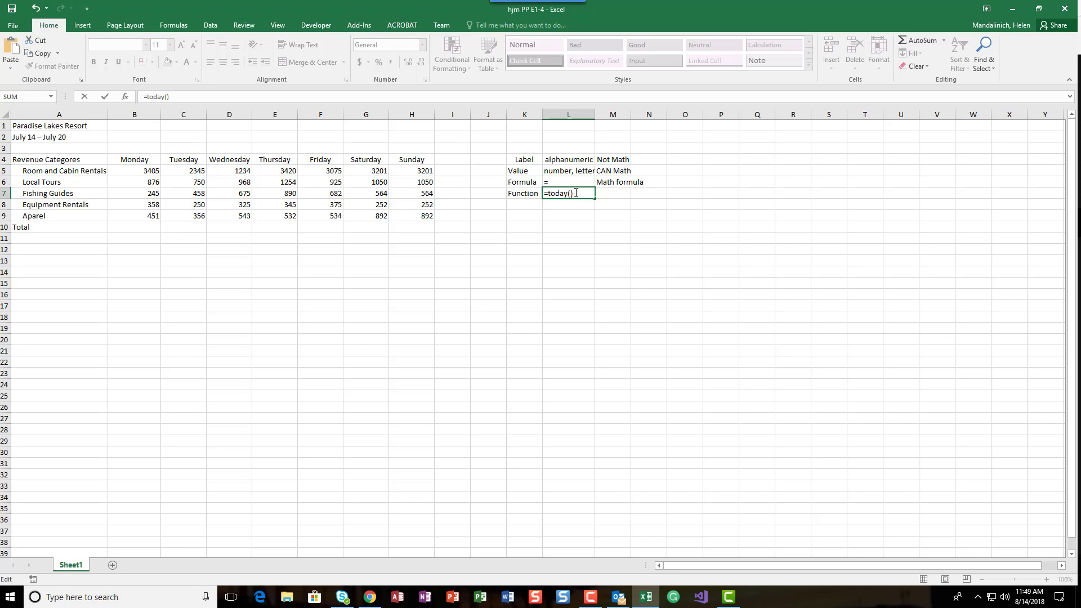
key(Tab)
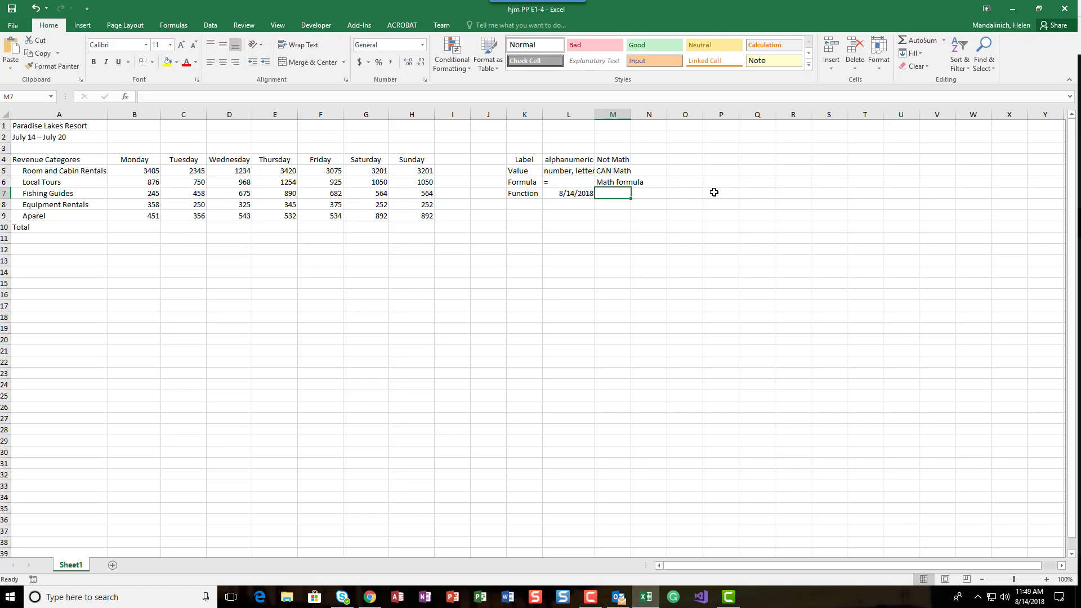
text(Math formu)
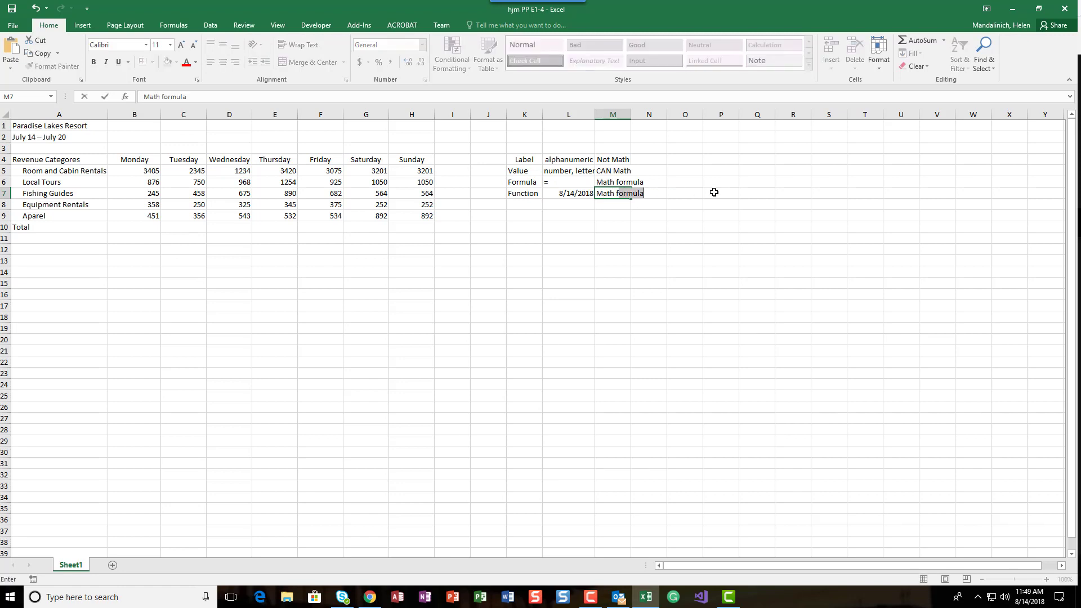
text(la - specialized)
key(Return)
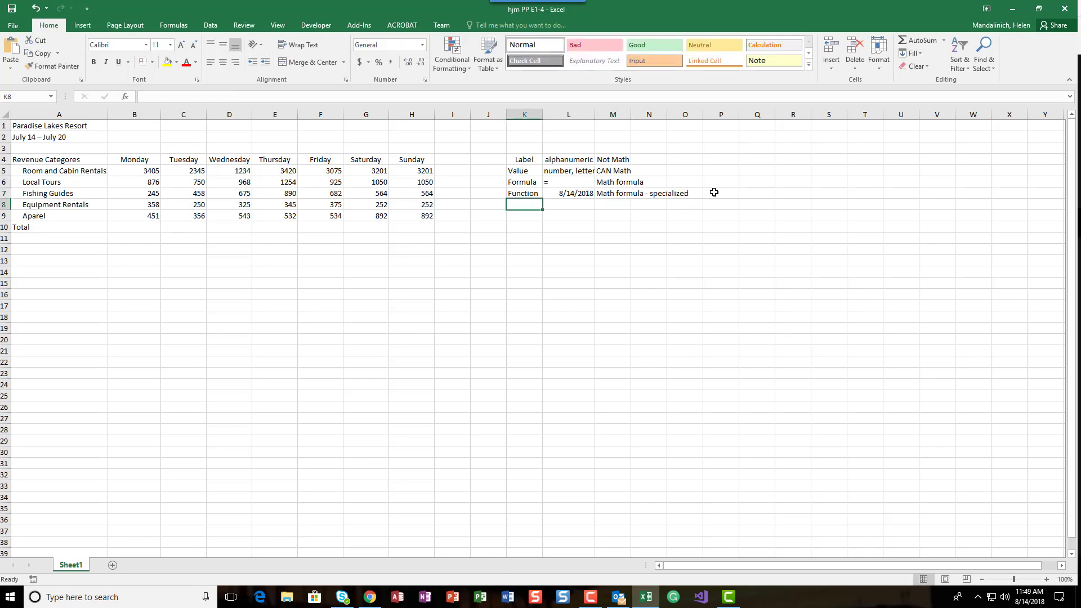
- Clear all the label, value, formula and function notes from the range K4:P8
click(535, 192)
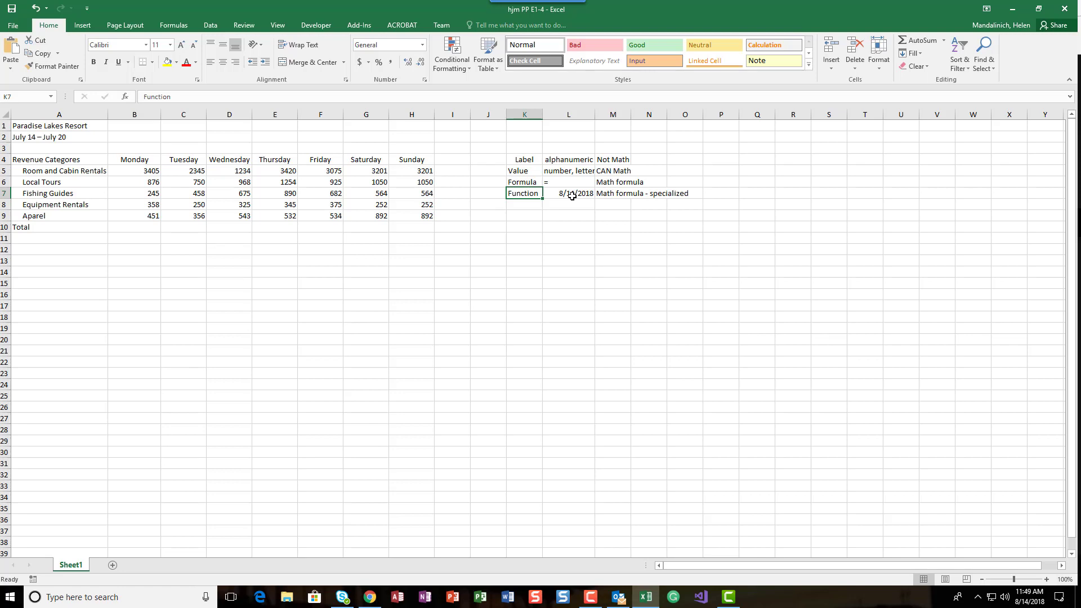
click(526, 161)
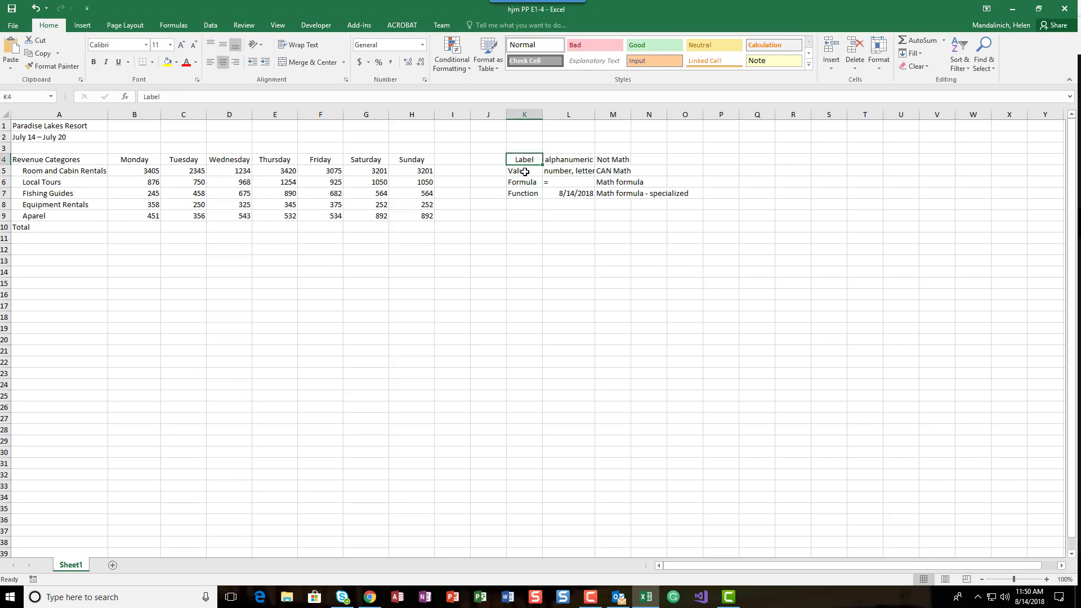
click(526, 178)
drag(525, 160, 714, 200)
key(Delete)
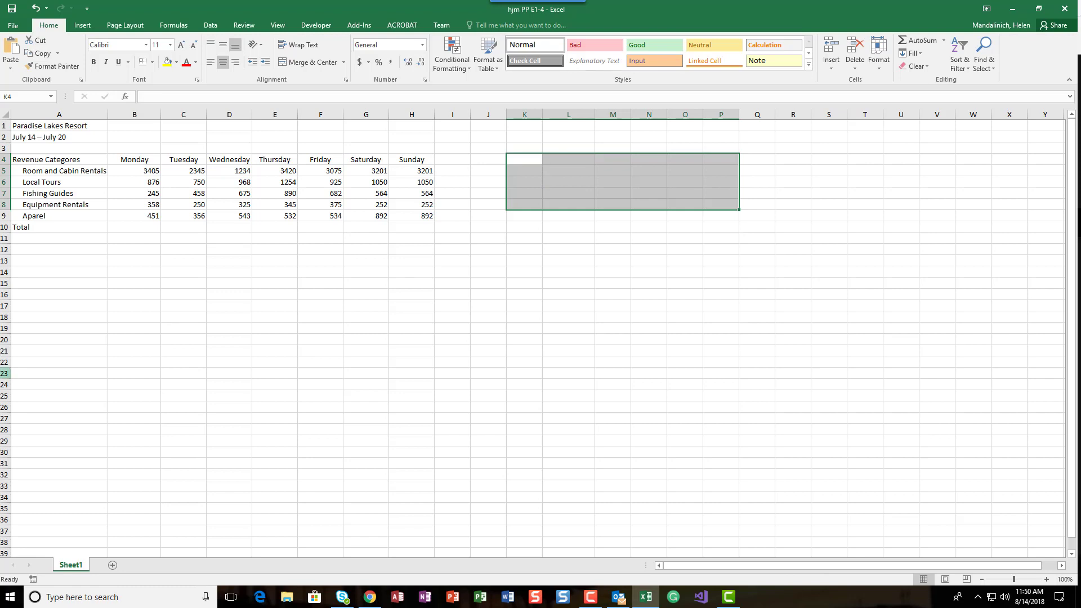
- Total Monday's revenue B5:B9 with the SUM function in cell B10 and fill the formula across to H10
click(149, 228)
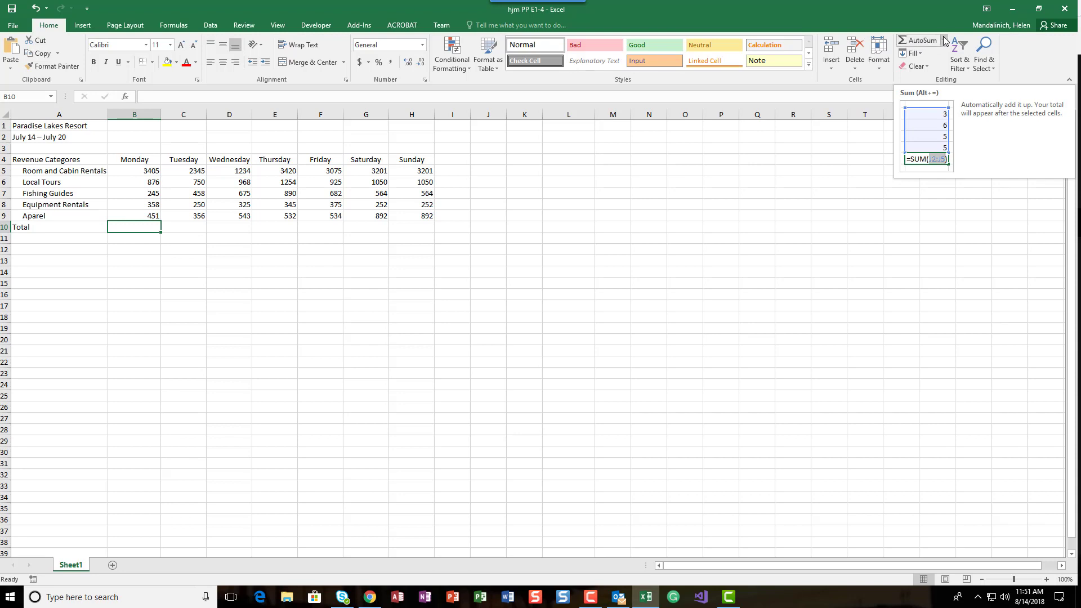
click(909, 42)
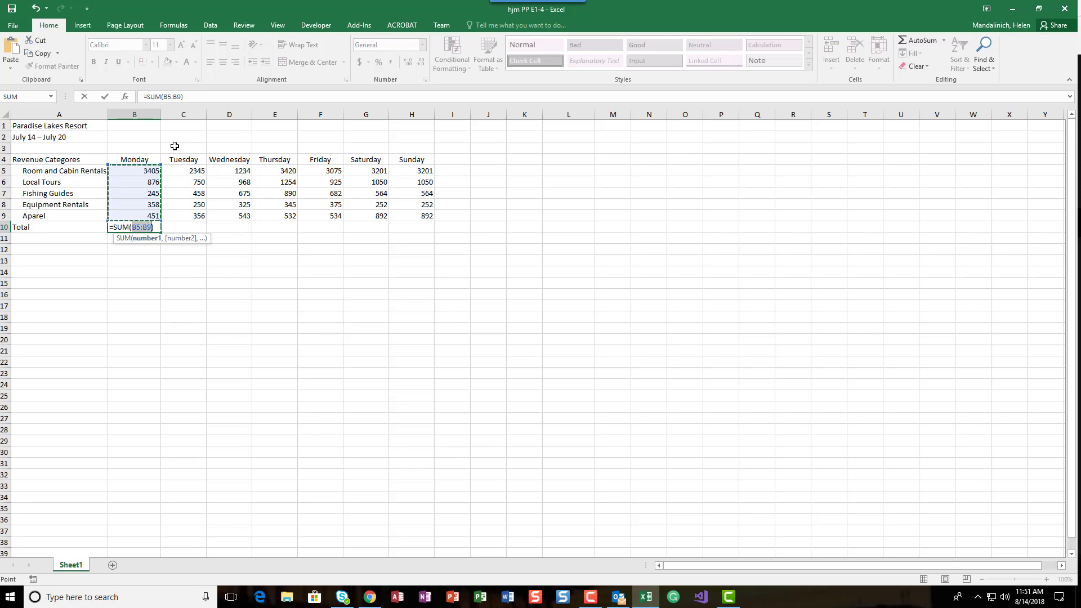
click(105, 97)
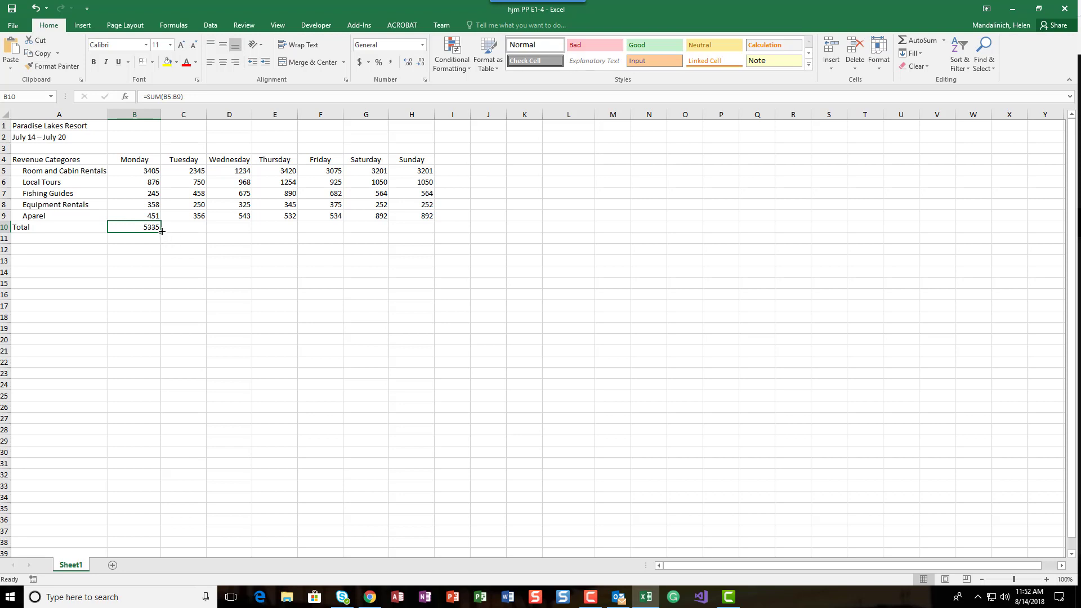
drag(161, 231, 413, 224)
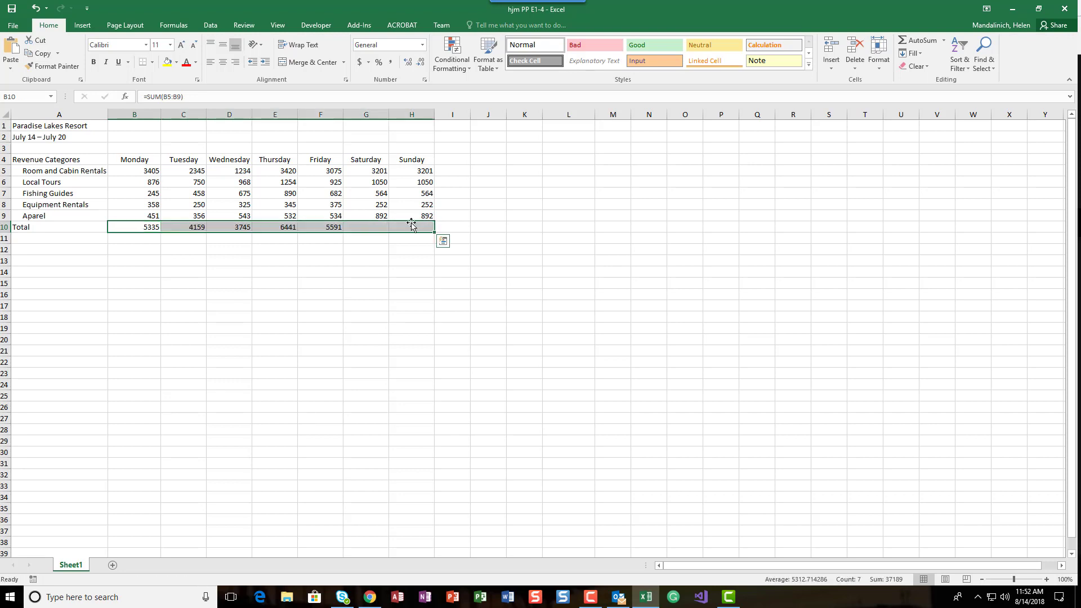
- Check the SUM formulas in the Total row from B10 through H10 and save the workbook
click(139, 230)
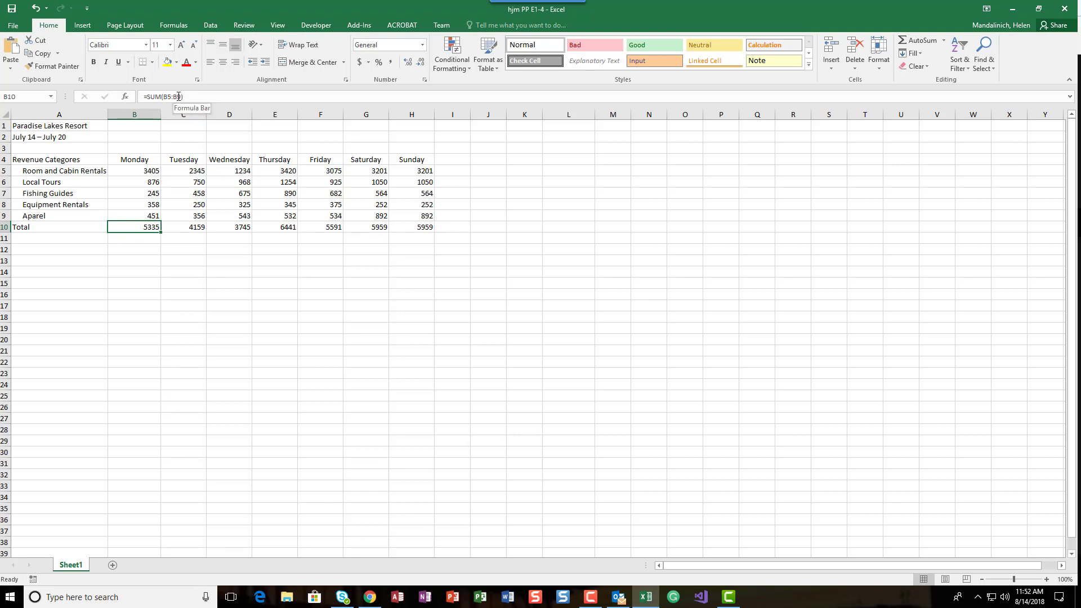
click(201, 227)
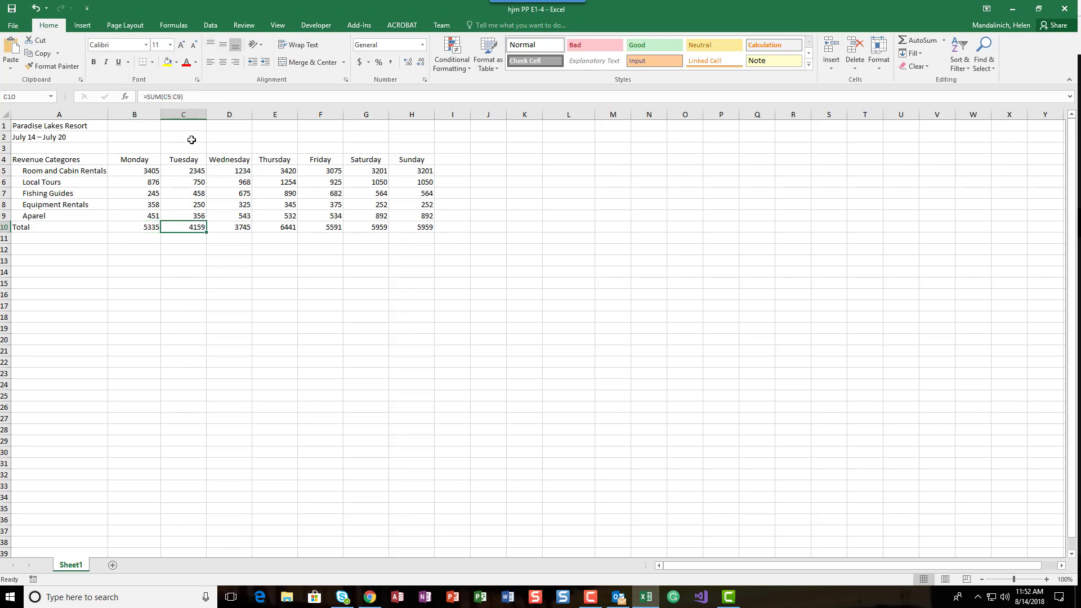
click(247, 226)
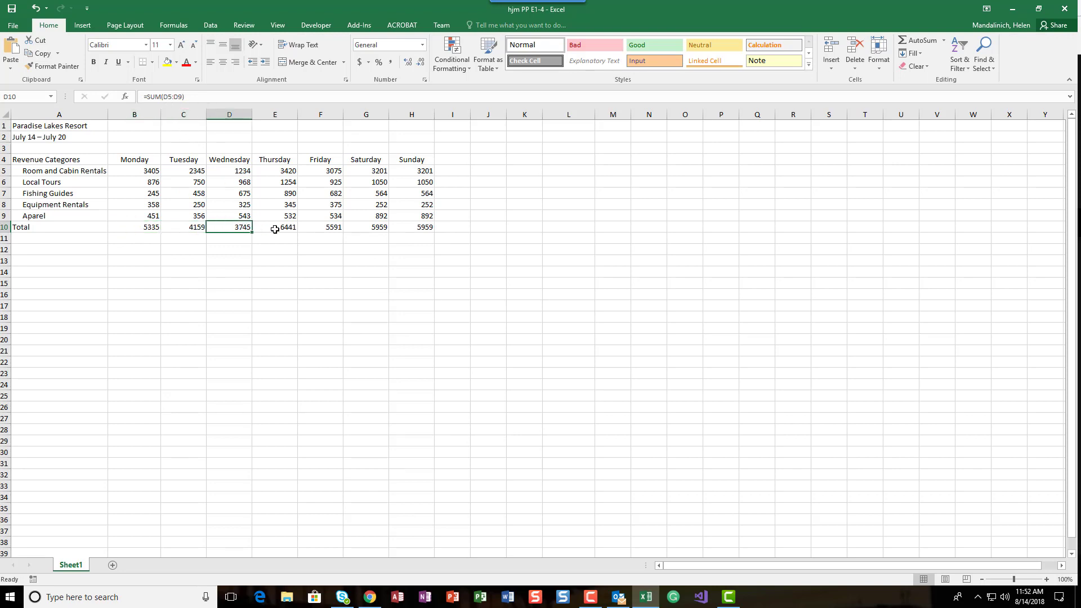
click(275, 229)
click(319, 228)
click(359, 230)
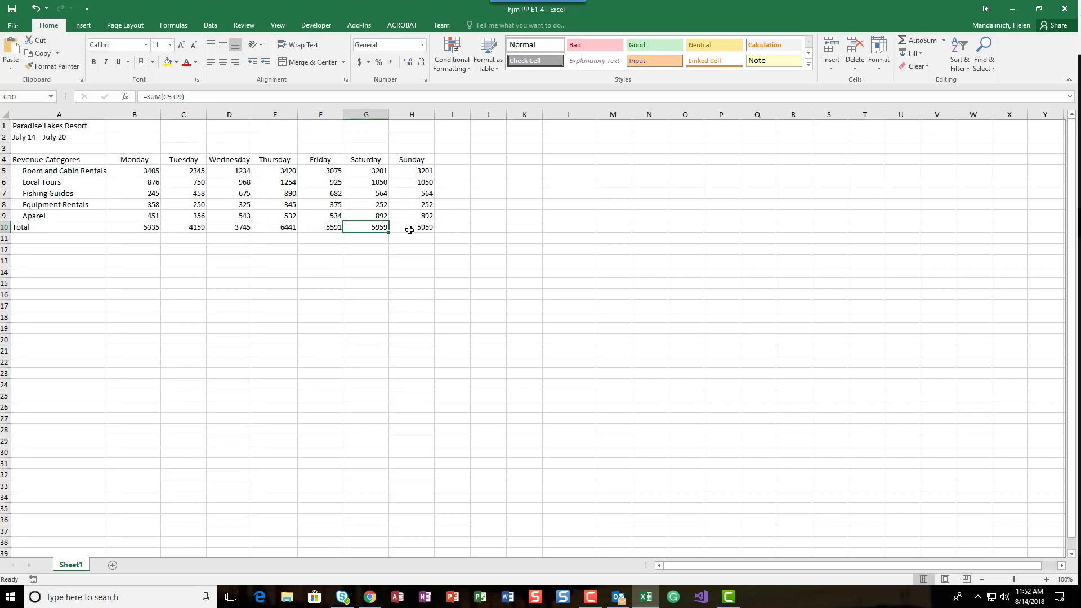
click(409, 229)
click(155, 226)
click(200, 227)
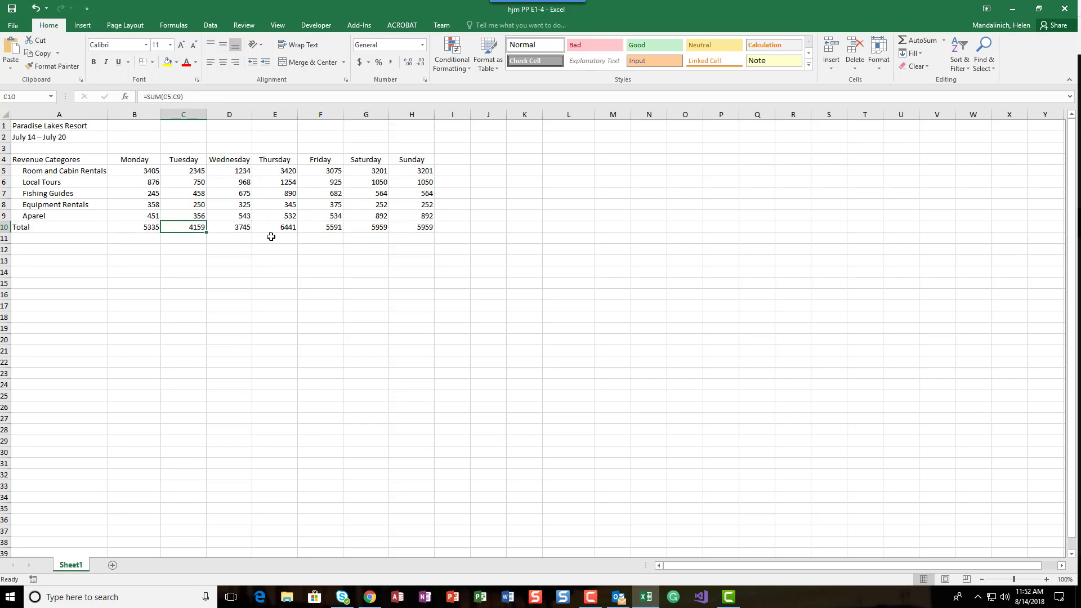
click(123, 226)
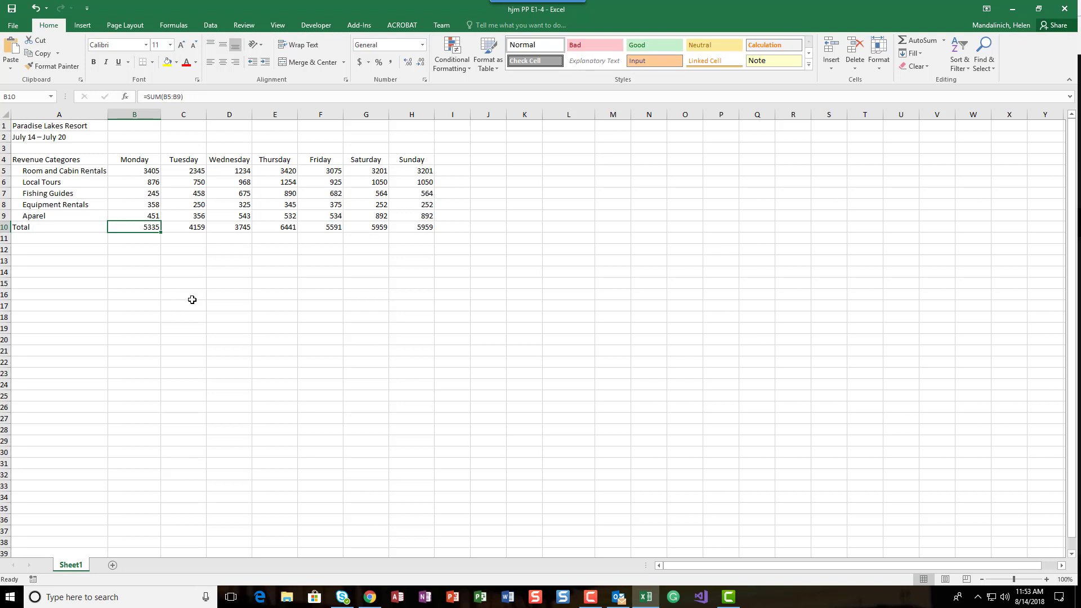
click(12, 8)
- Sum the range B5:H5 in cell J5 with AutoSum and fill the formula down to J10
click(496, 154)
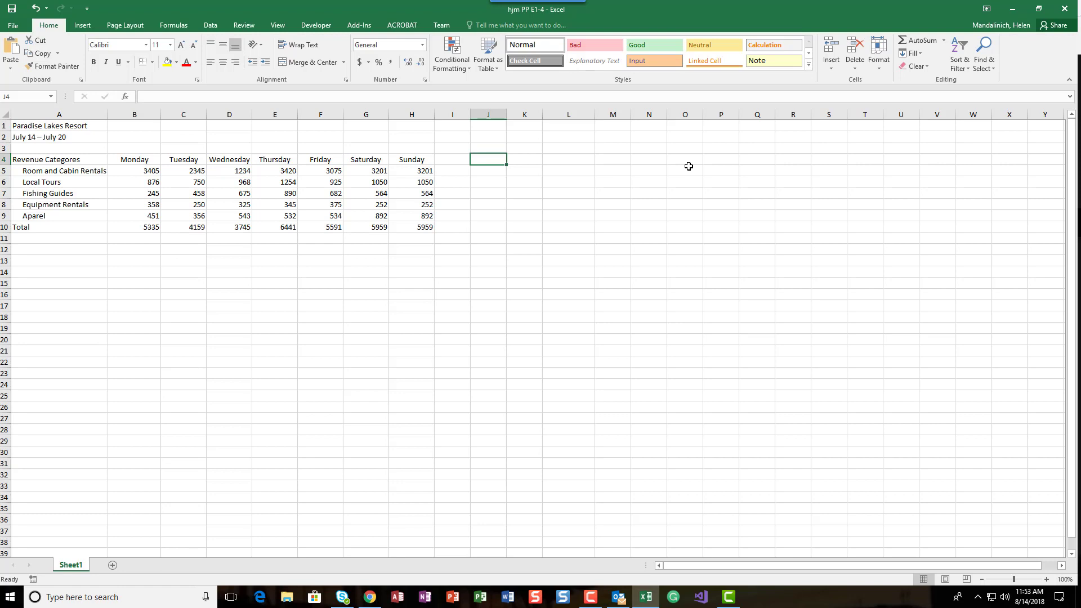
key(Left)
key(Right)
key(Down)
click(918, 41)
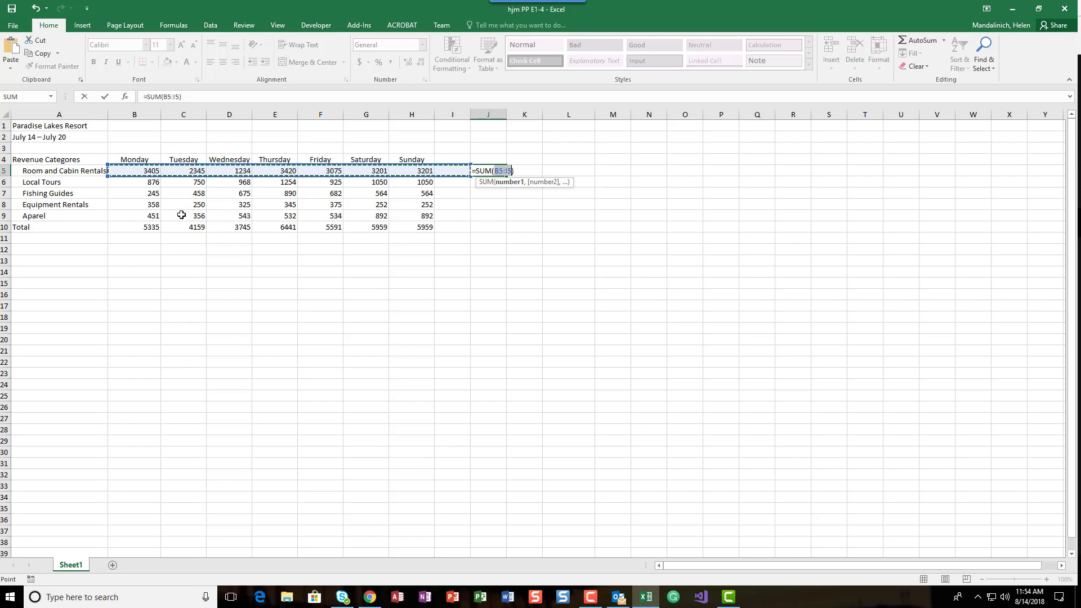
click(137, 171)
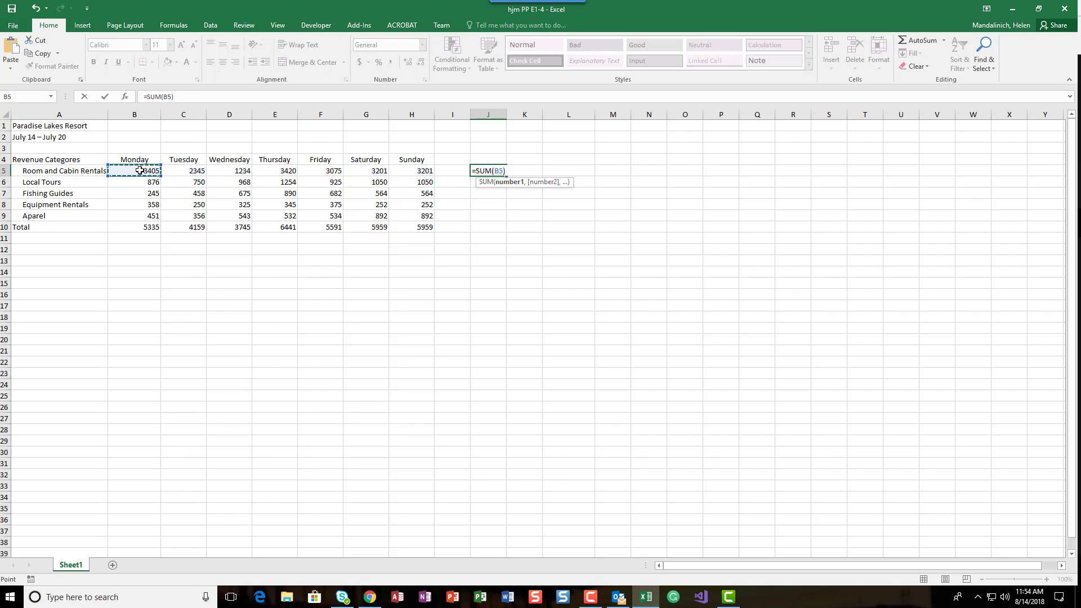
drag(156, 172, 409, 168)
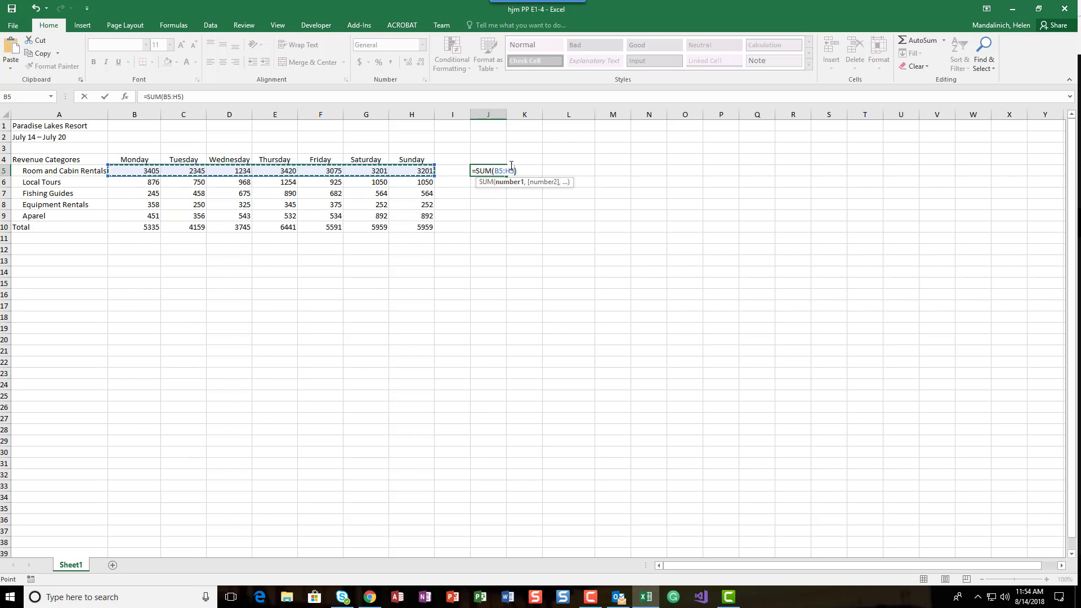
click(106, 95)
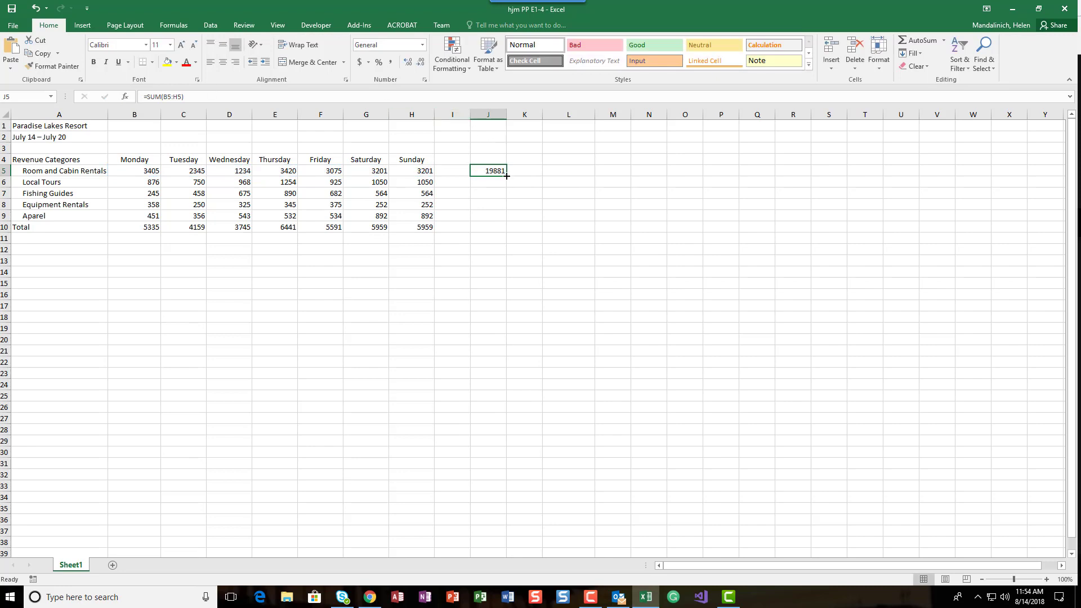
drag(506, 176, 508, 232)
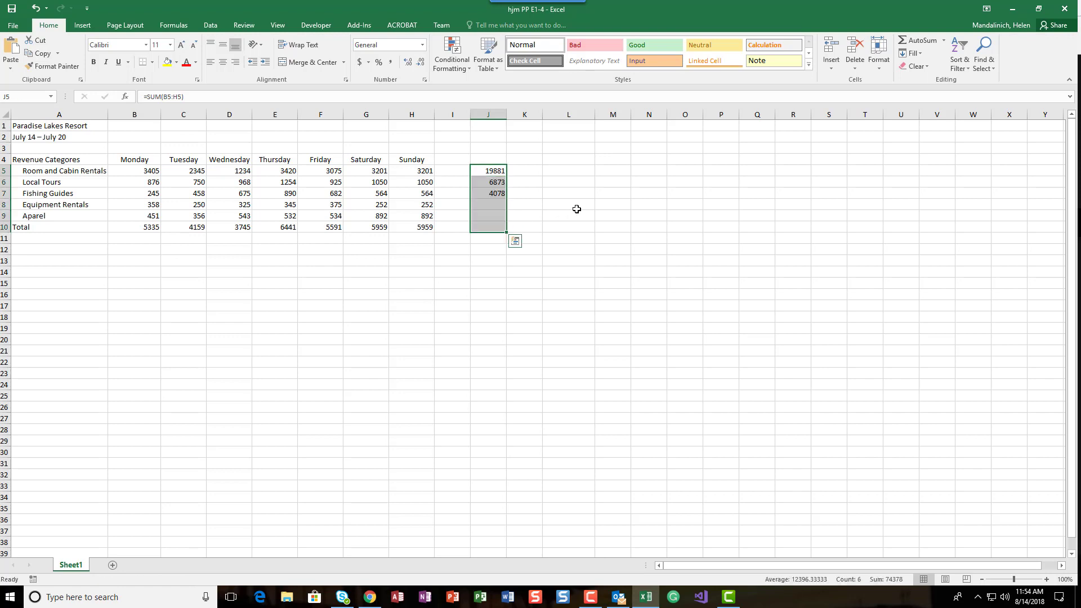
- Move the category totals from J5:J10 to I5:I10, directly beside the Sunday column
click(488, 171)
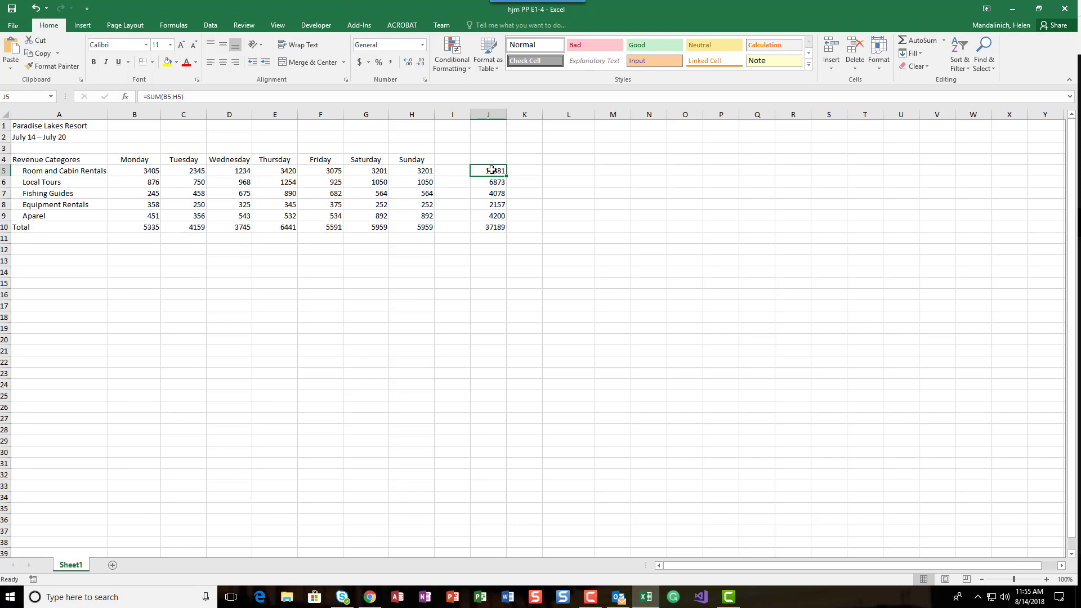
drag(491, 173, 493, 228)
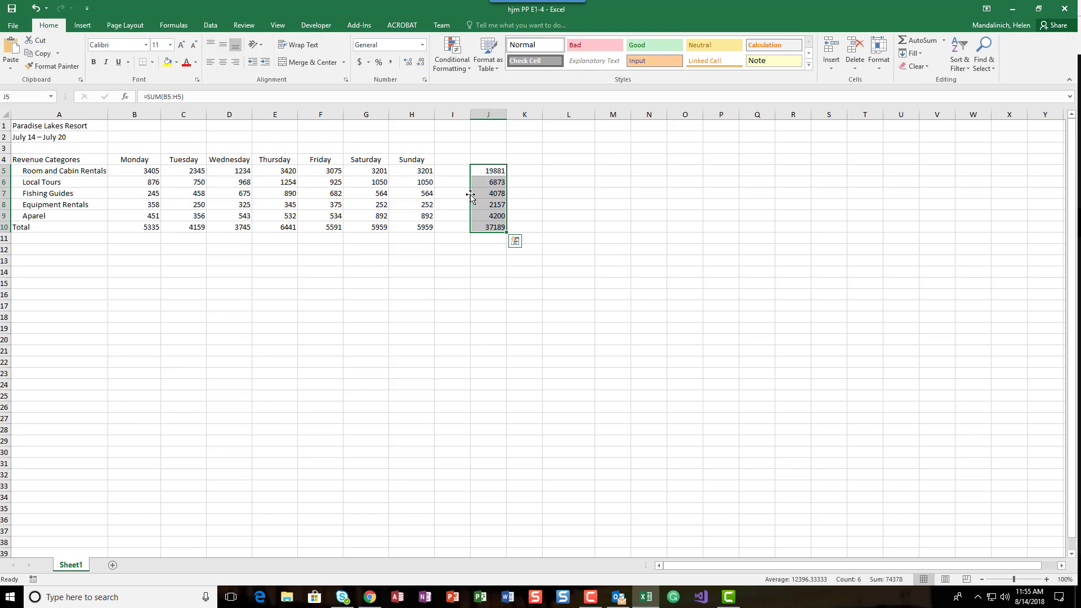
drag(470, 195, 465, 200)
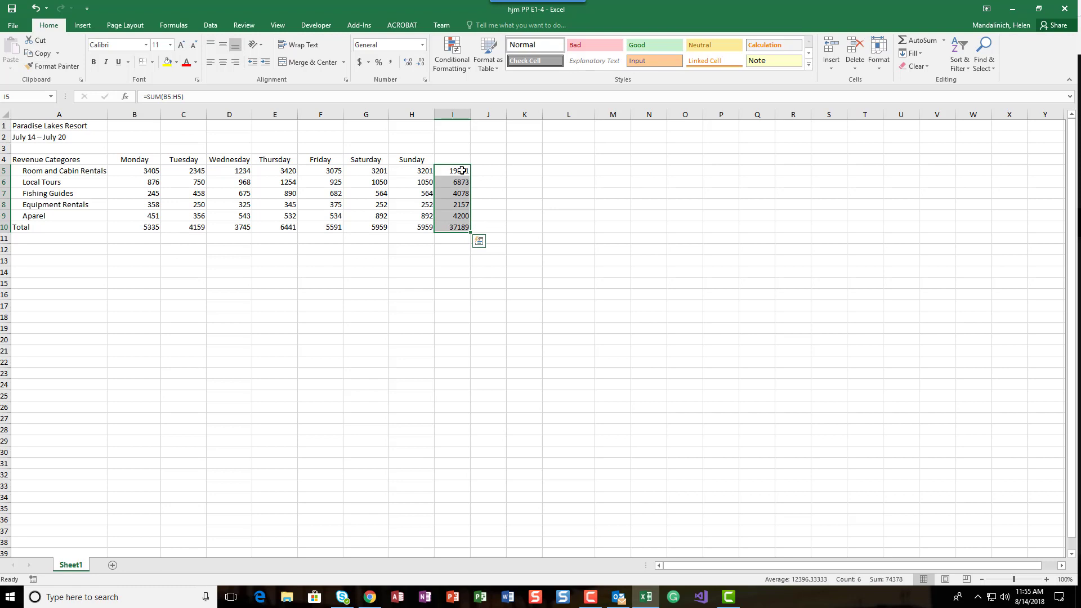
- Enter the heading "Total" in cell I4 above the category totals
click(461, 170)
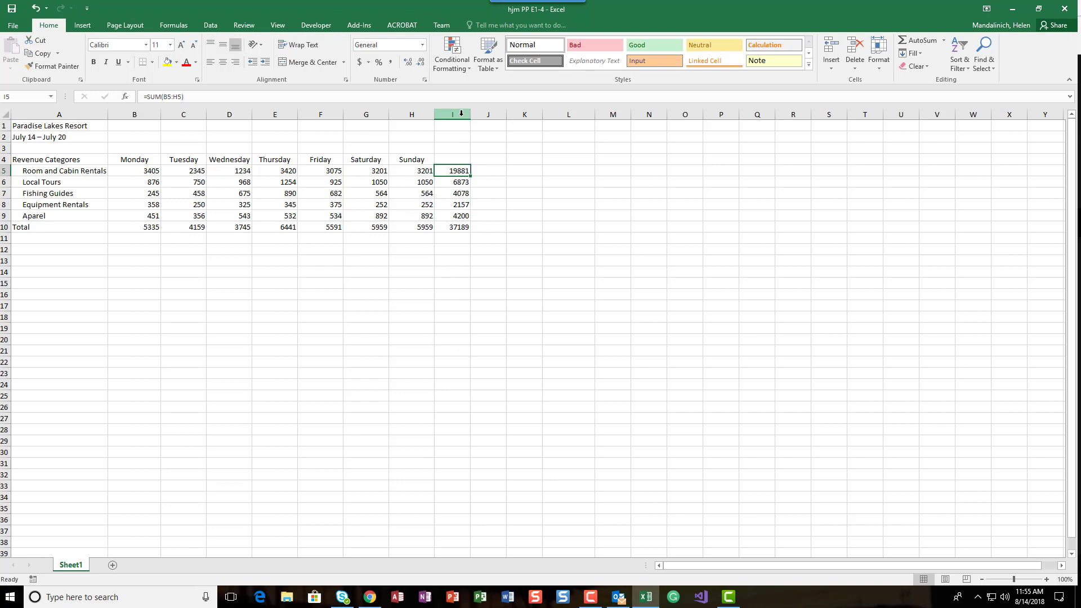
click(454, 160)
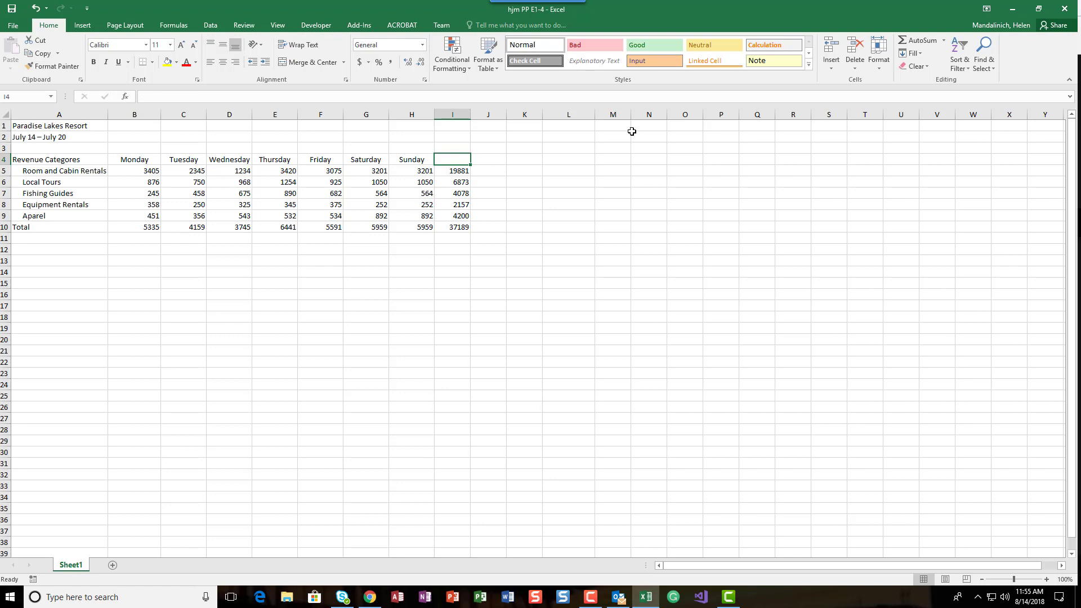
text(Total)
key(Return)
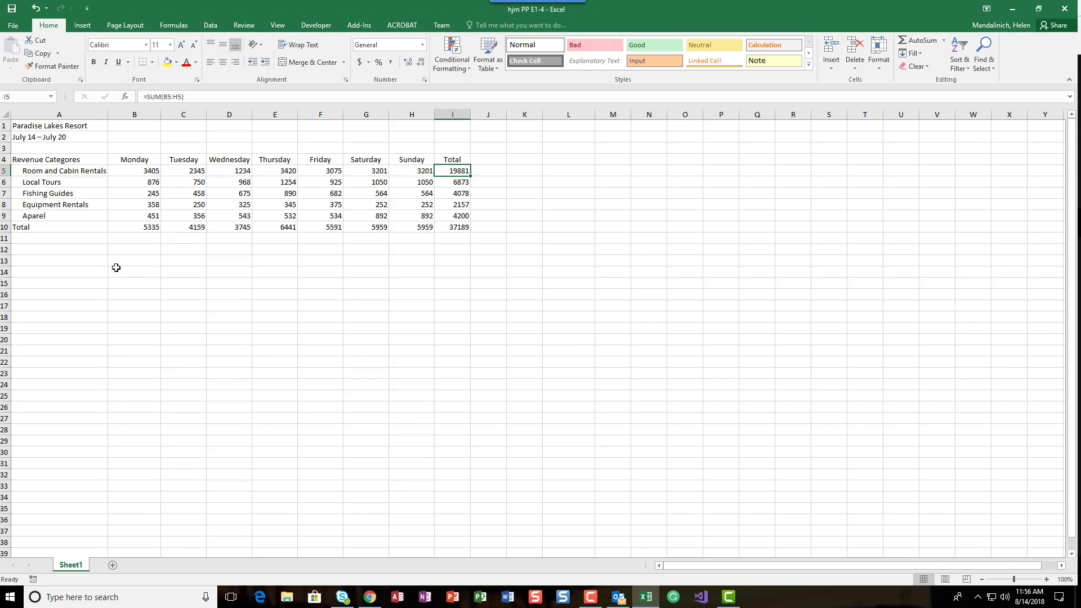
- Apply the Title cell style to the resort name in A1 and Heading 2 to the date range in A2
click(20, 125)
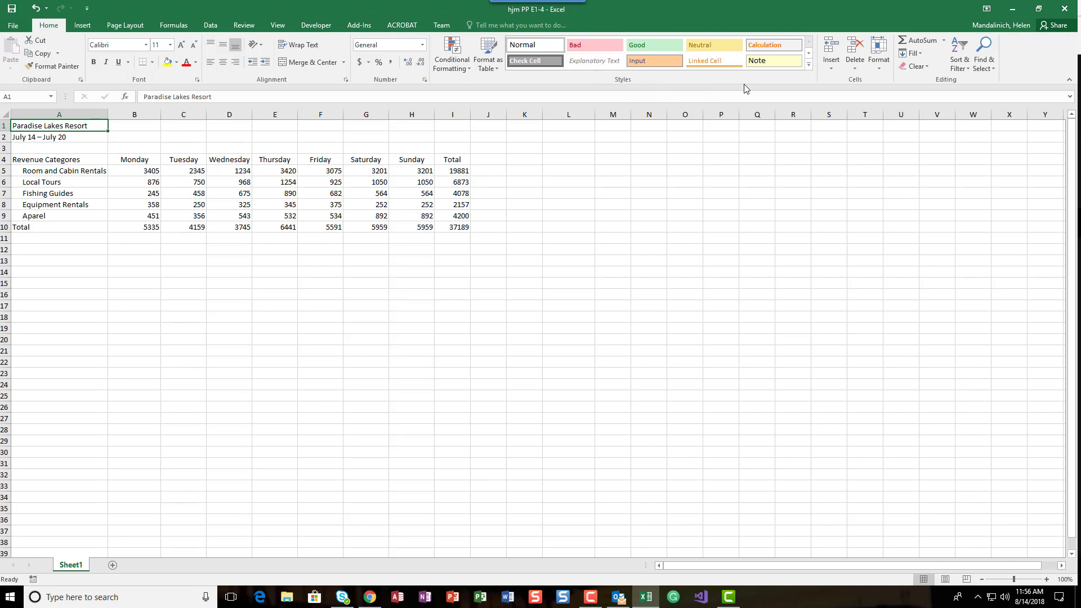
click(808, 66)
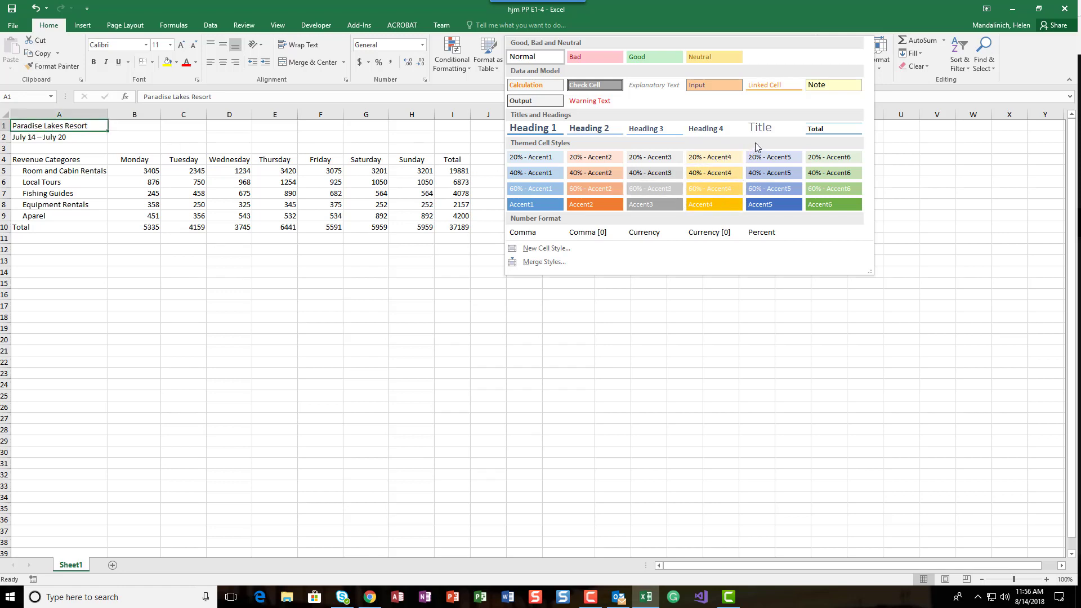
click(765, 129)
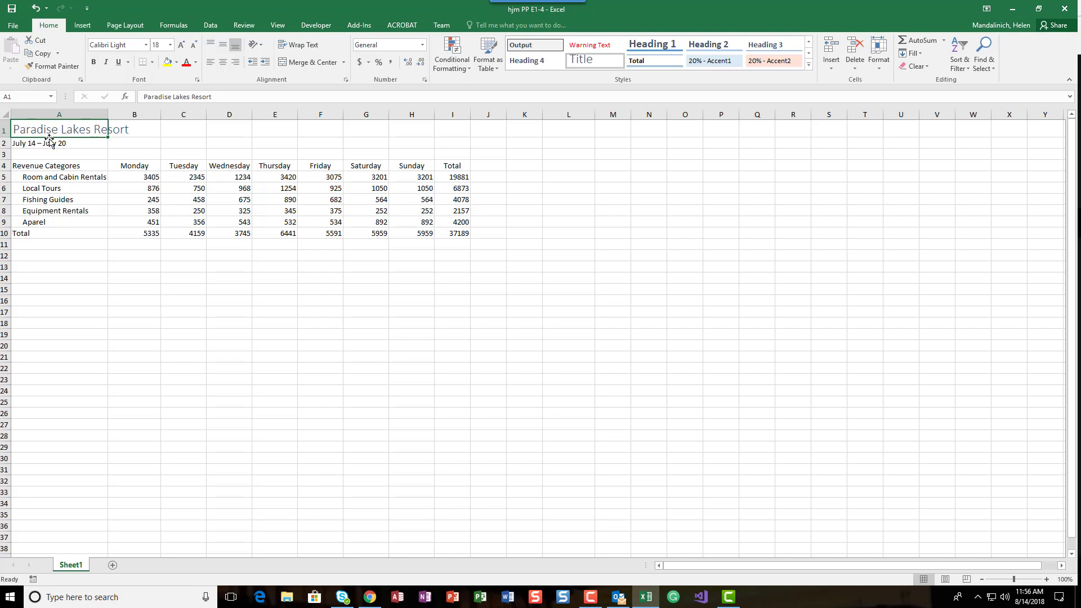
click(50, 143)
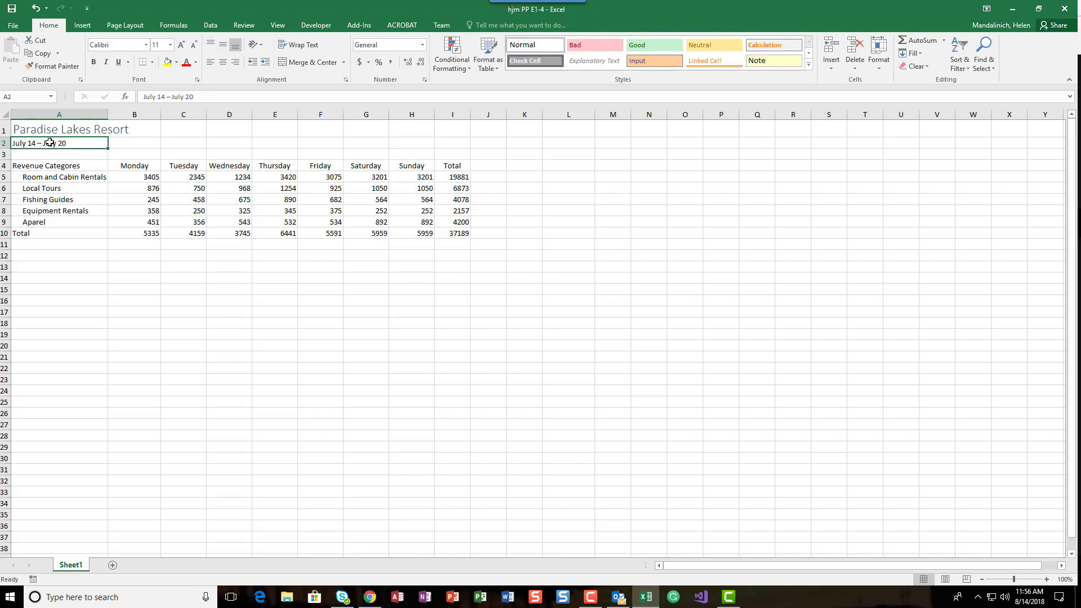
click(809, 64)
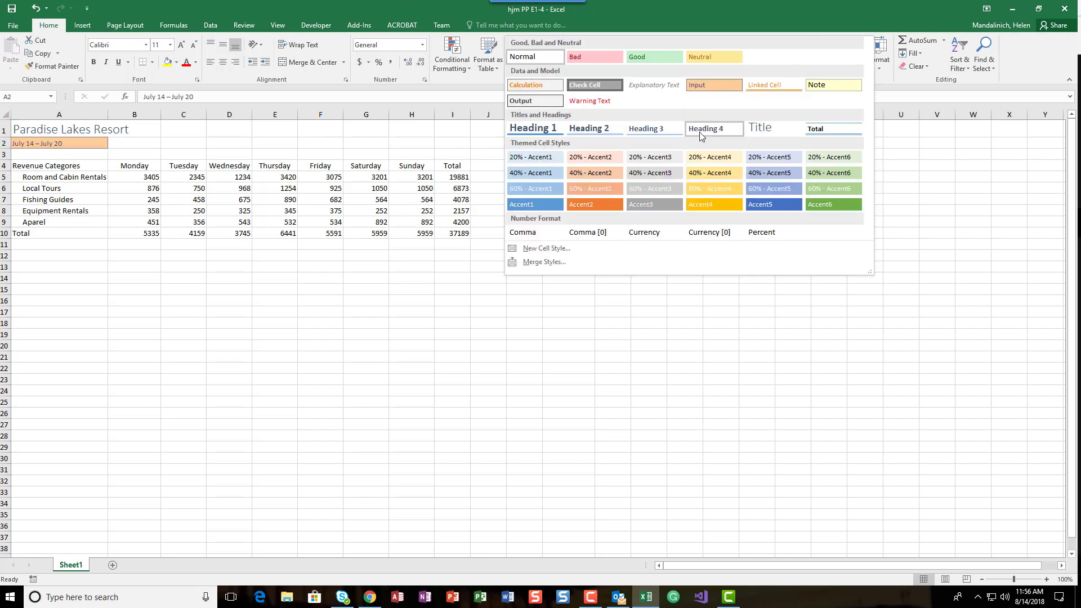
click(611, 127)
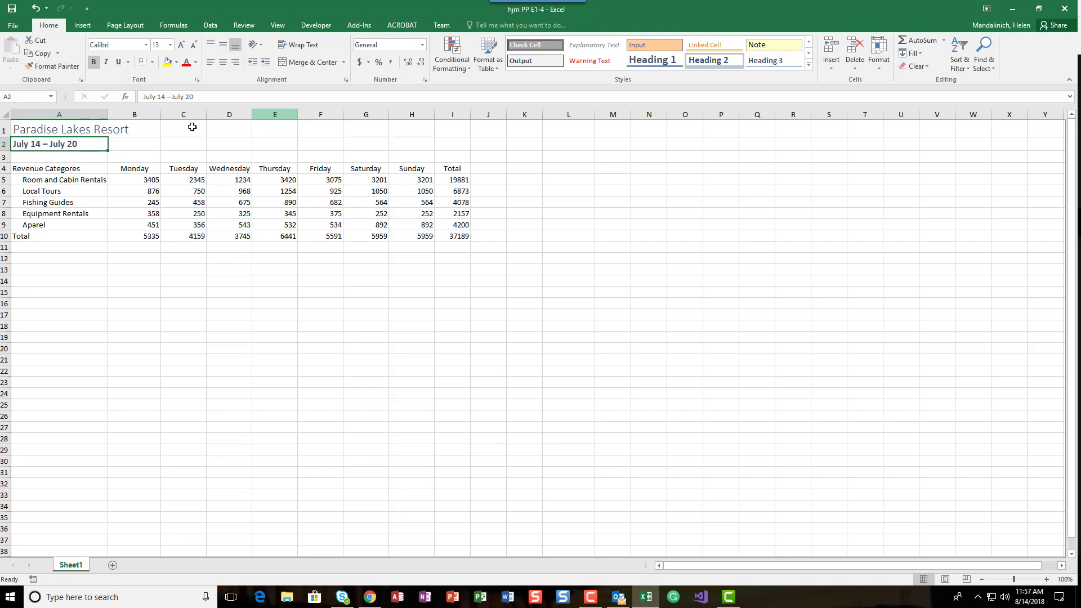
- Apply the Total cell style to the Total row A10:I10
drag(36, 236, 444, 238)
click(808, 64)
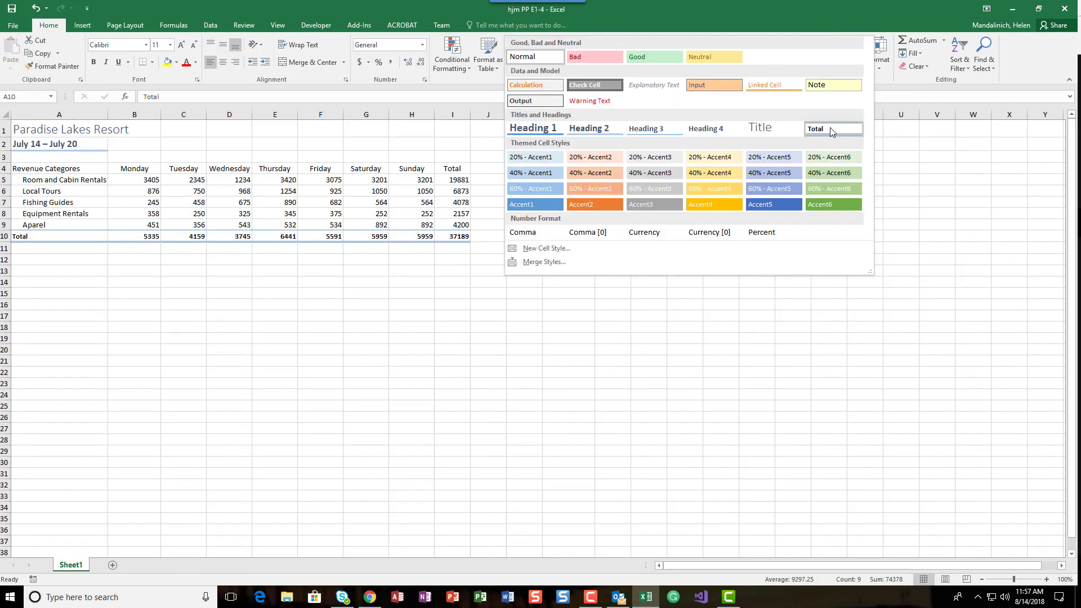
click(830, 129)
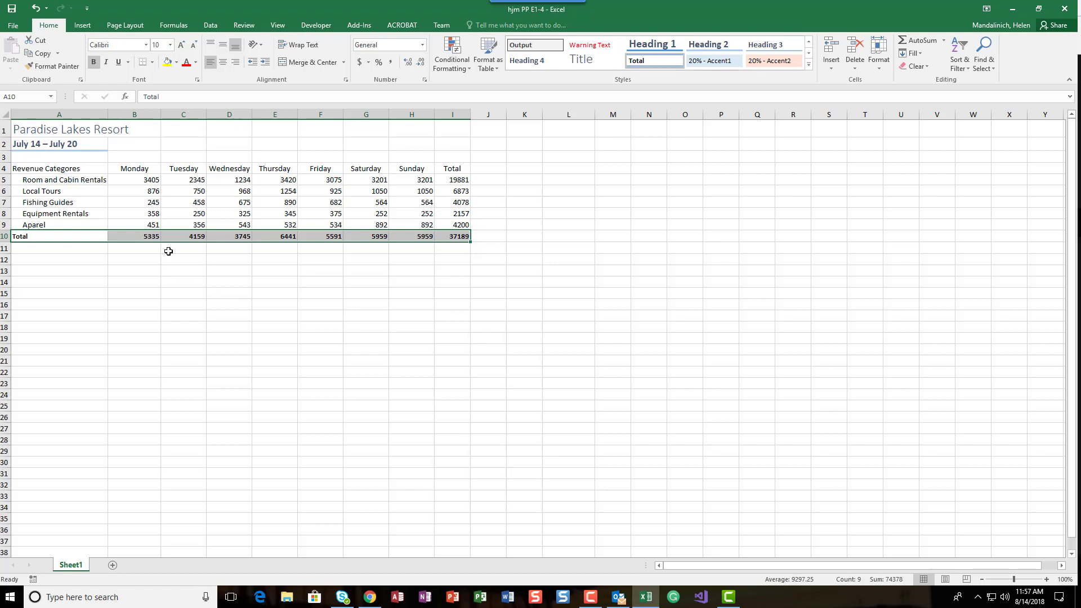
- Apply the 20% - Accent1 cell style to the row labels A4:A10 and the column headings B4:I4 together
click(65, 167)
drag(66, 167, 46, 233)
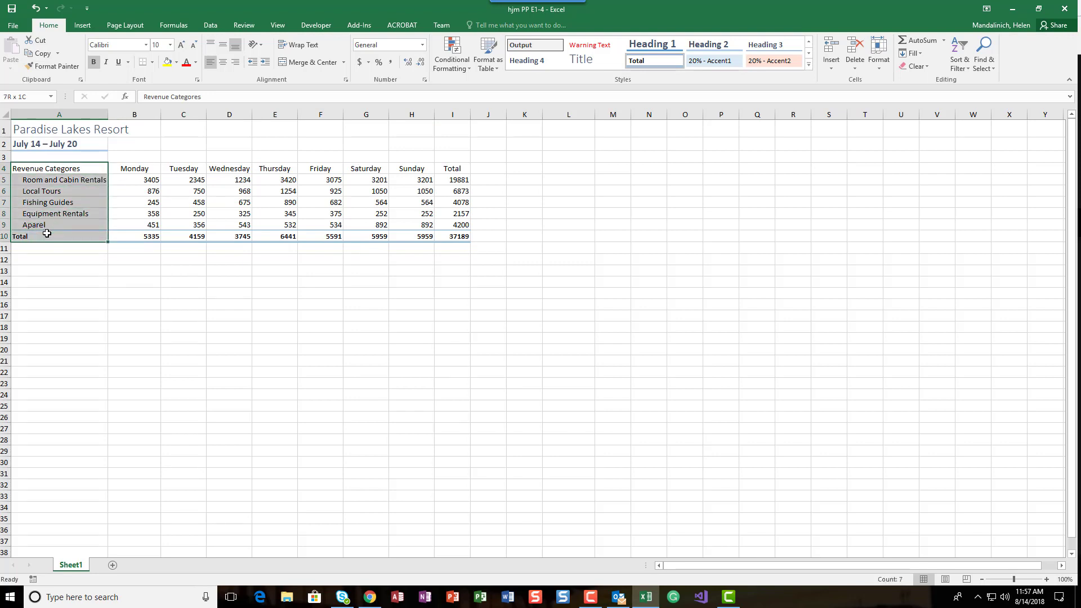
drag(47, 233, 47, 233)
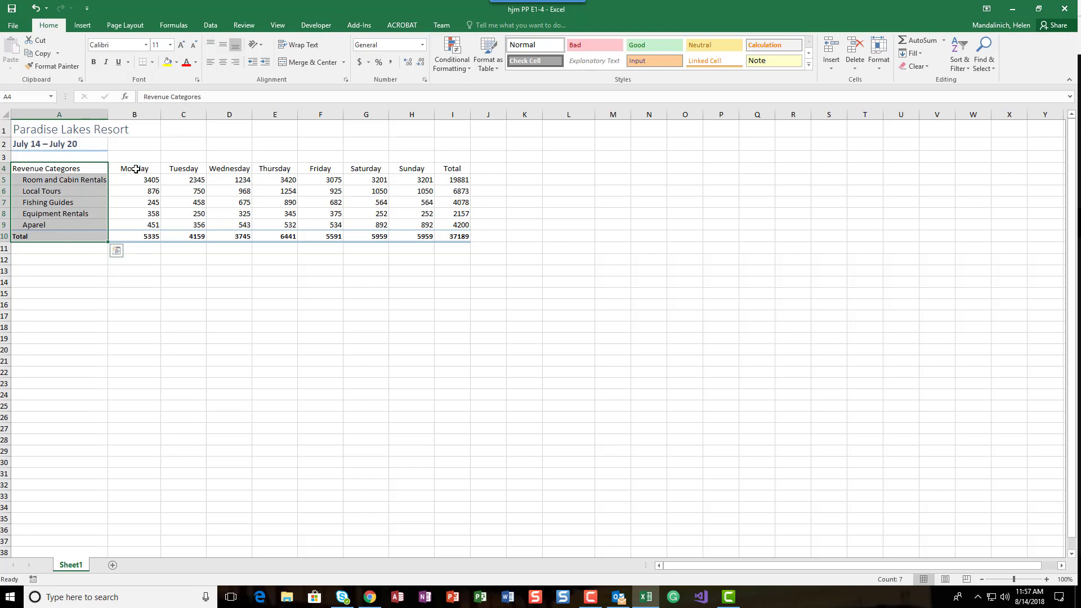
drag(136, 169, 446, 173)
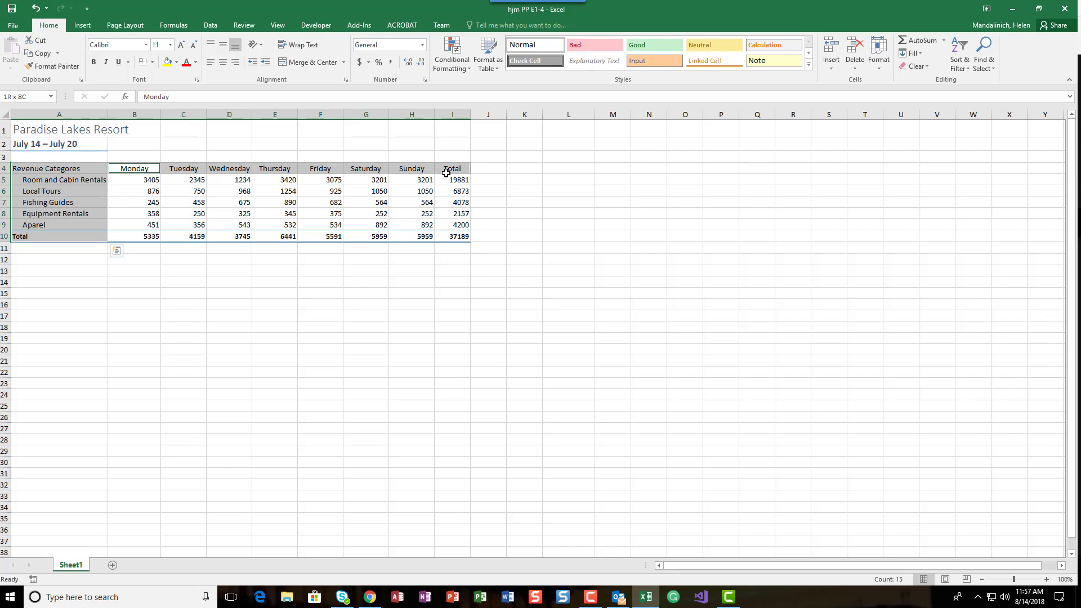
drag(446, 172, 446, 172)
click(811, 66)
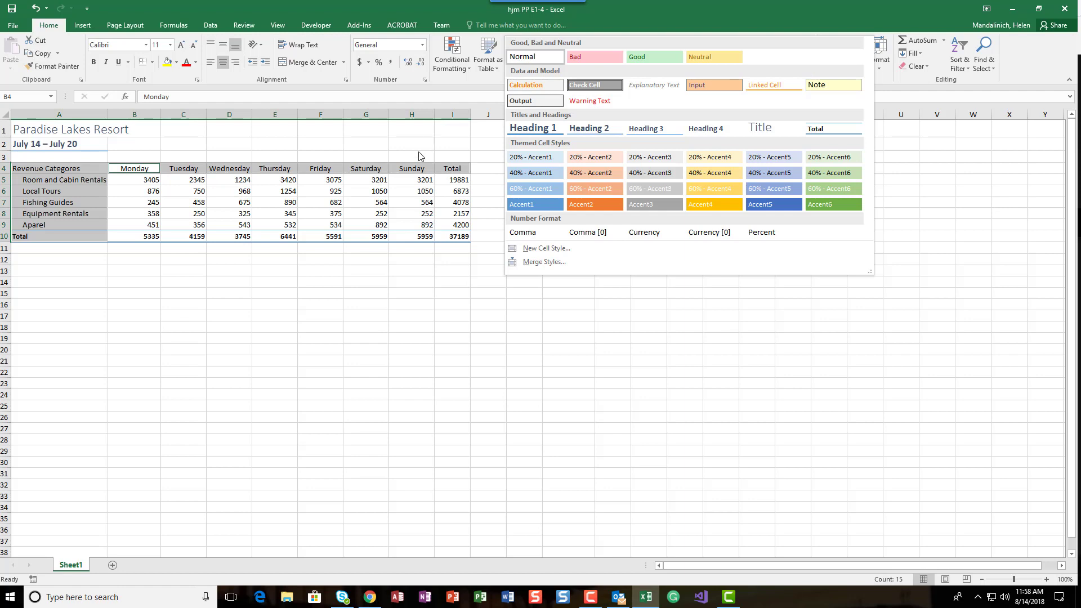
click(517, 159)
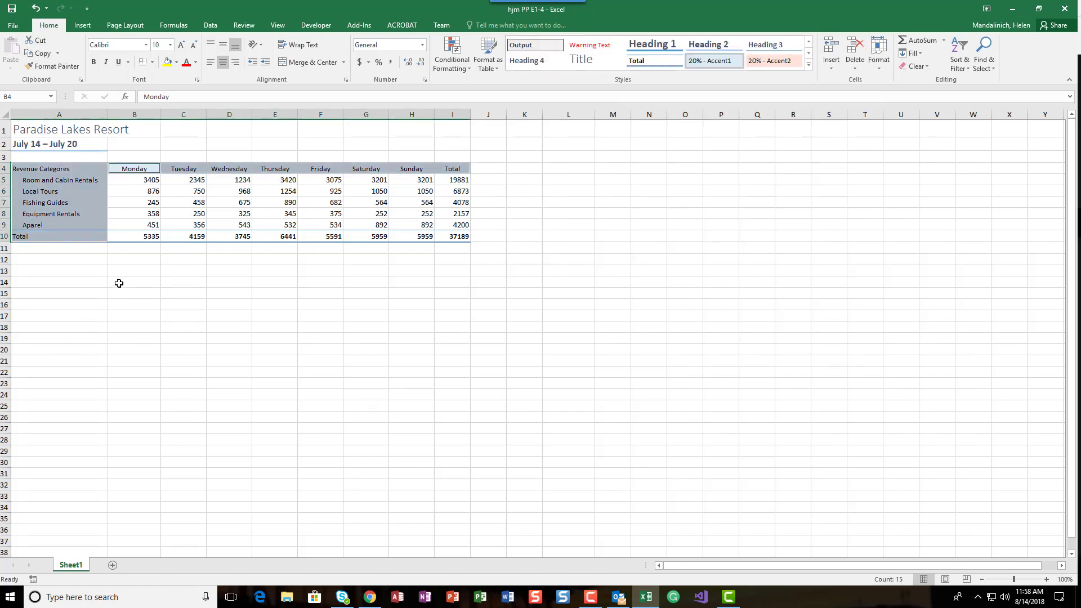
click(808, 63)
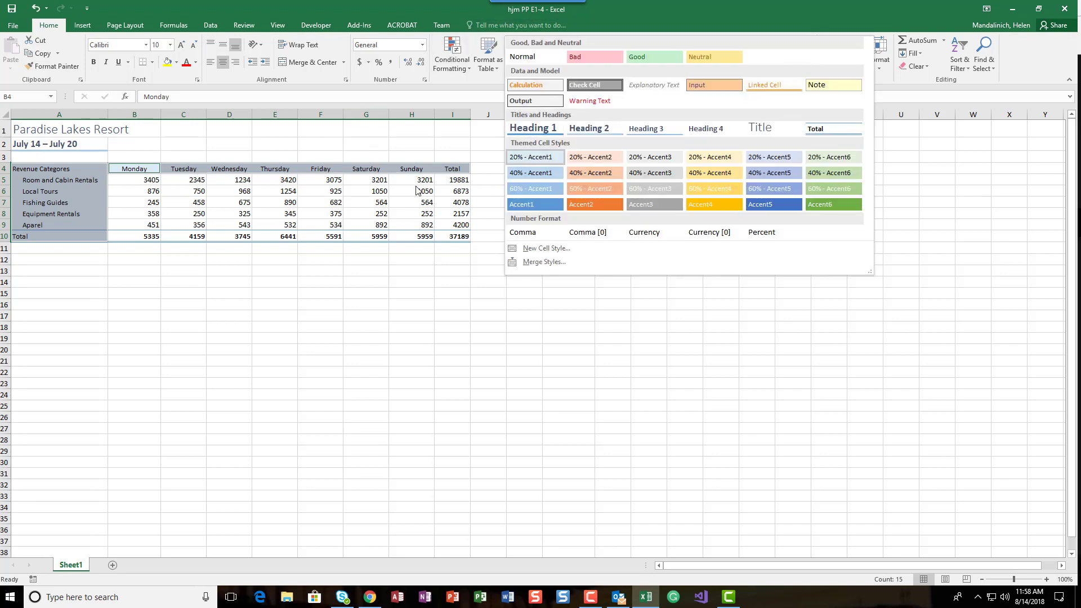
click(533, 161)
click(261, 316)
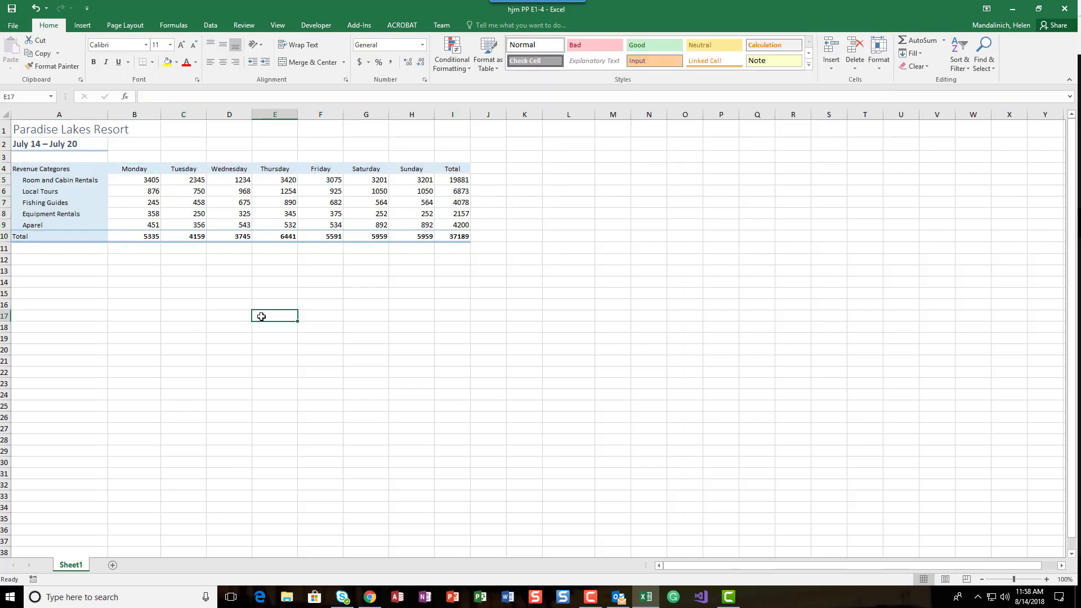